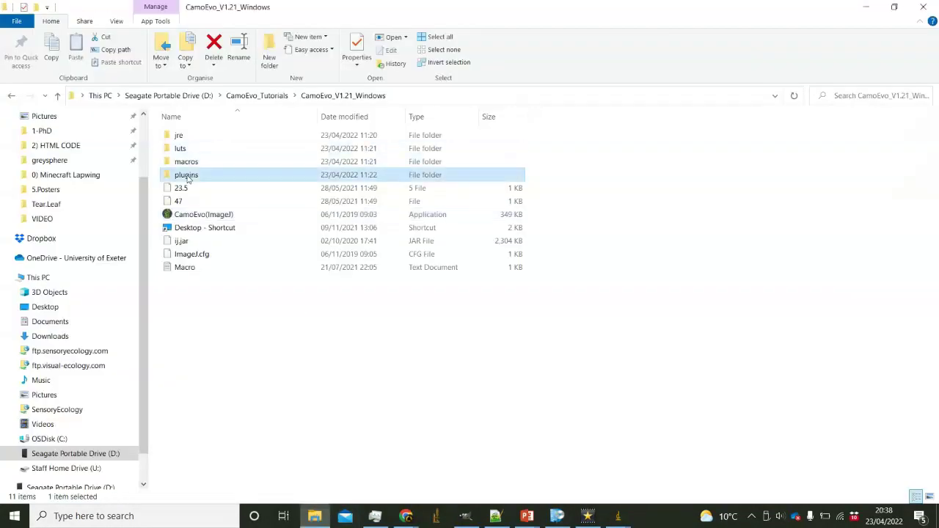
Open the Settings_Population file of the Grasshopper population, inside Populations in the 1 CamoEvo plugin folder
double_click(188, 175)
double_click(187, 139)
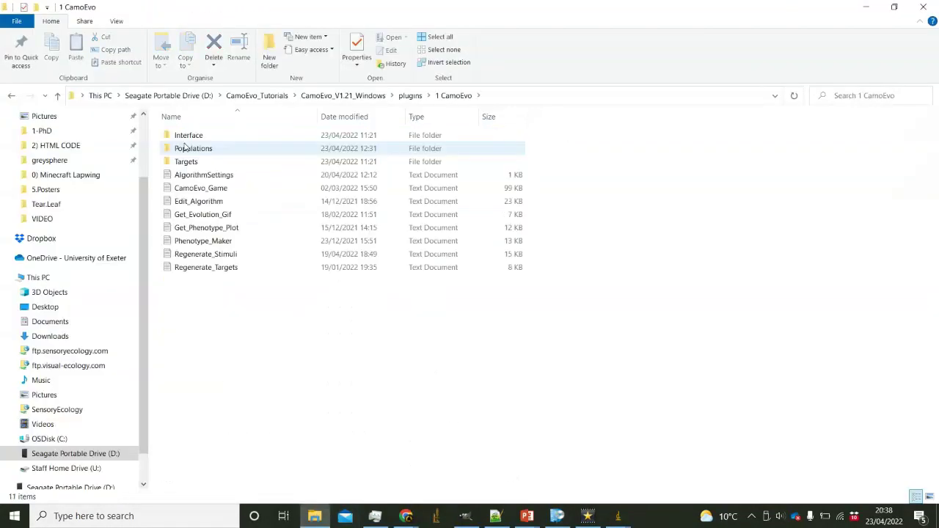
double_click(189, 148)
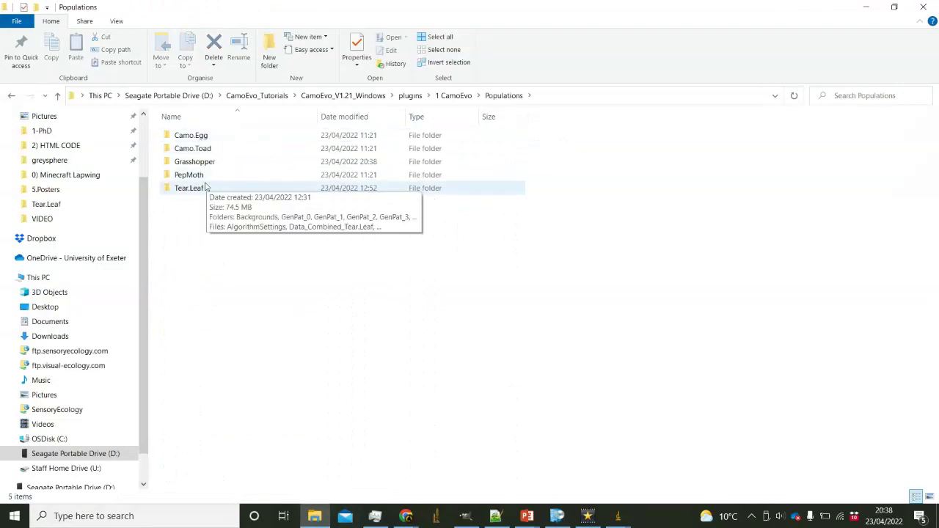
left_click(199, 163)
double_click(200, 163)
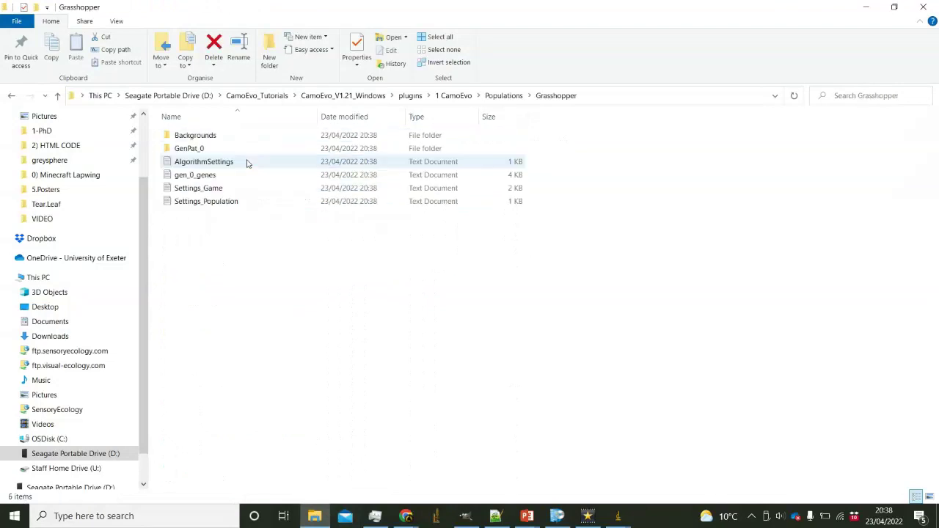
double_click(213, 205)
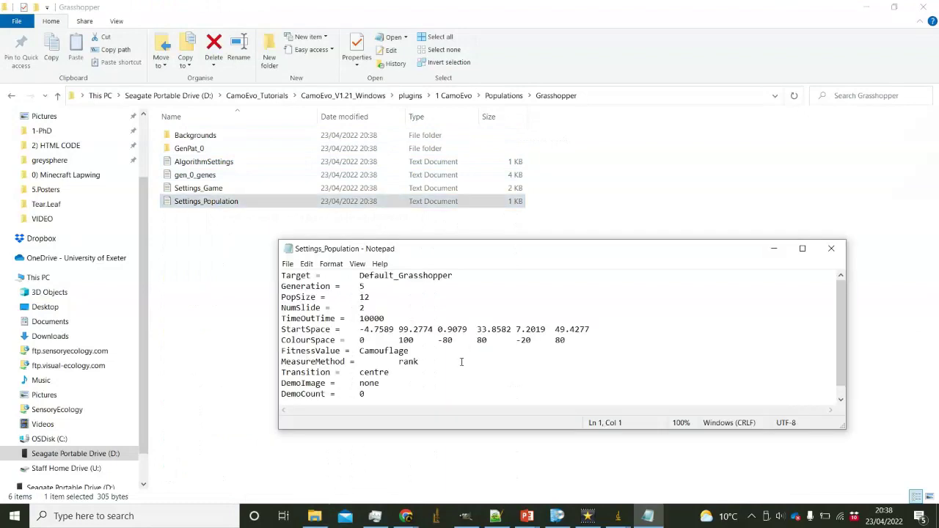
Examine the StartSpace and ColourSpace values in the Grasshopper population settings, highlighting each row of numbers
left_click_drag(360, 330, 609, 329)
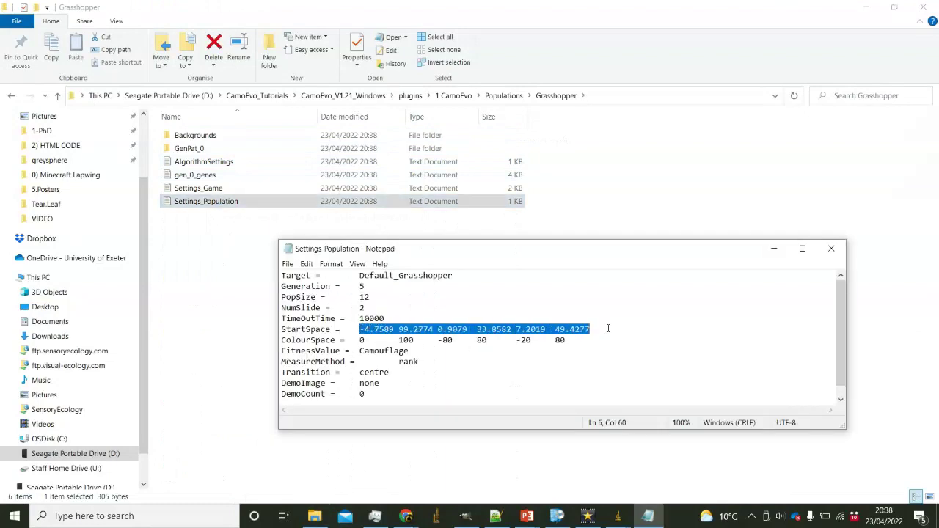
left_click_drag(361, 340, 579, 341)
left_click_drag(358, 329, 598, 327)
left_click_drag(361, 340, 586, 338)
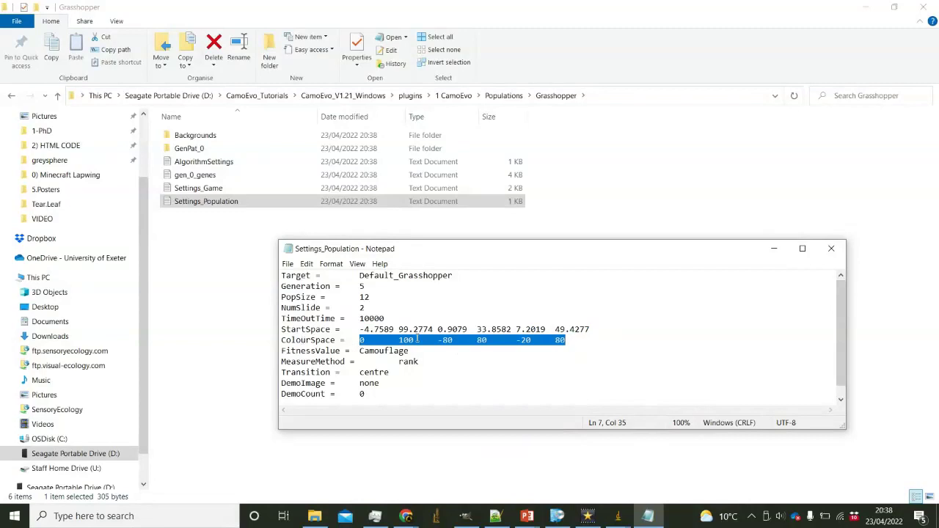
left_click_drag(478, 252, 349, 229)
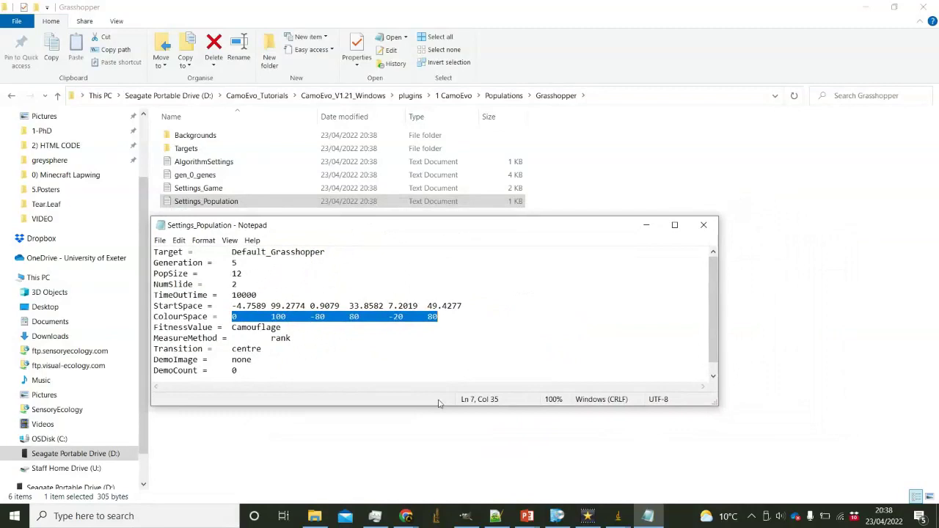
View the generated grasshopper images in the Targets folder and the Backgrounds folder of the Grasshopper population
left_click(321, 416)
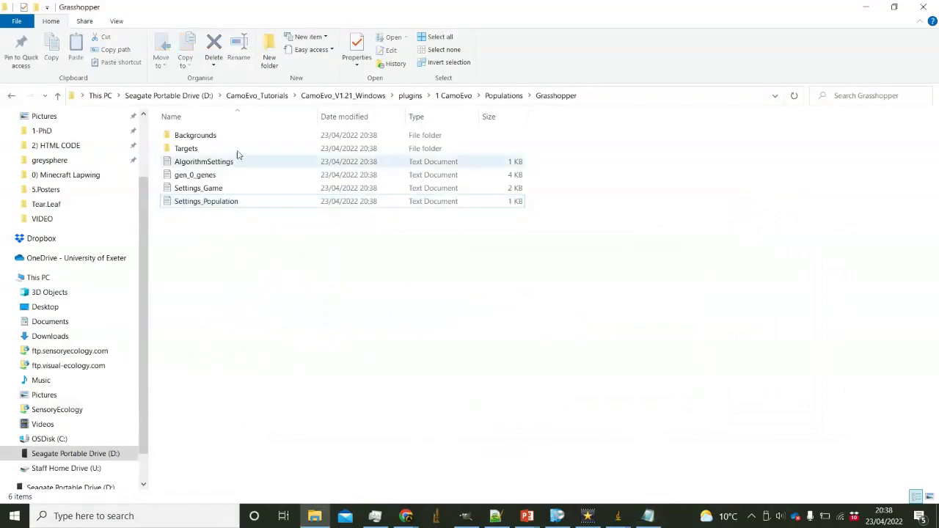
double_click(229, 151)
scroll(419, 223, "up", 4)
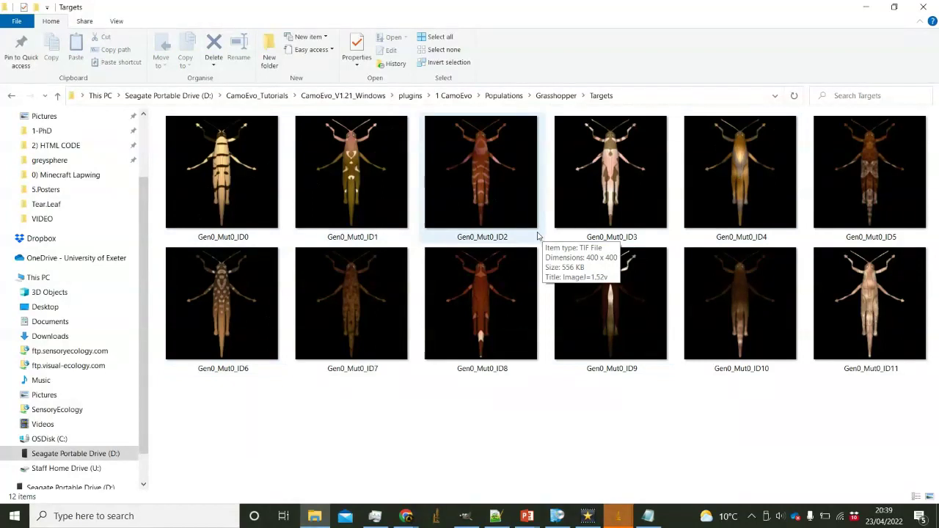
left_click(561, 97)
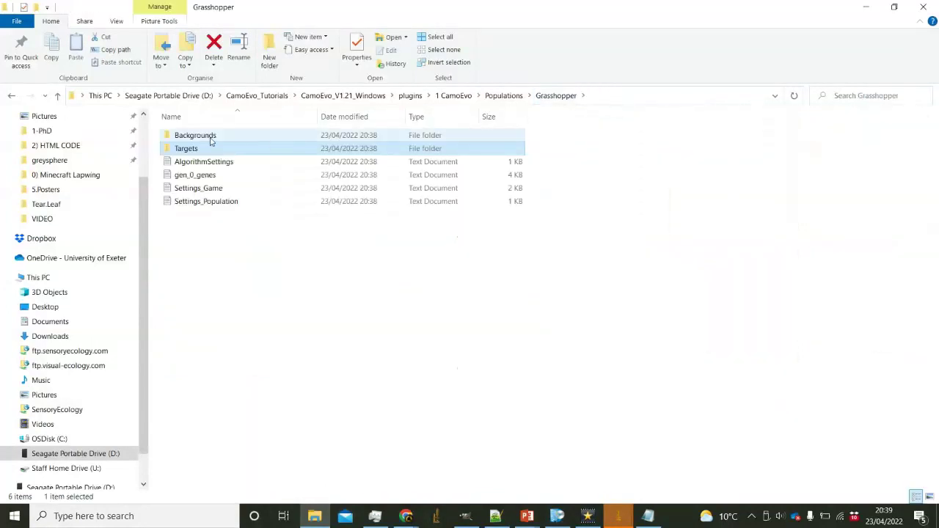
double_click(208, 138)
Switch to the ImageJ game window and continue into the new generation to begin the game
mouse_move(619, 516)
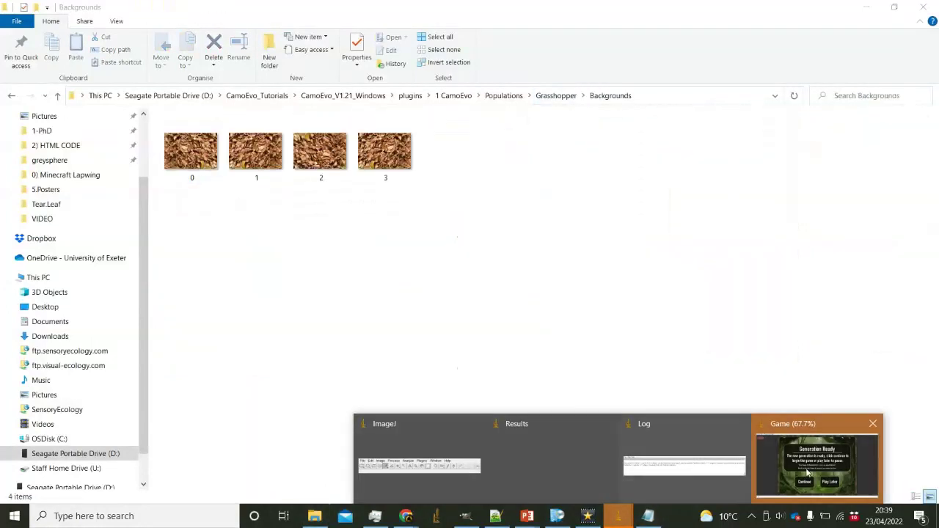
left_click(810, 471)
left_click(342, 377)
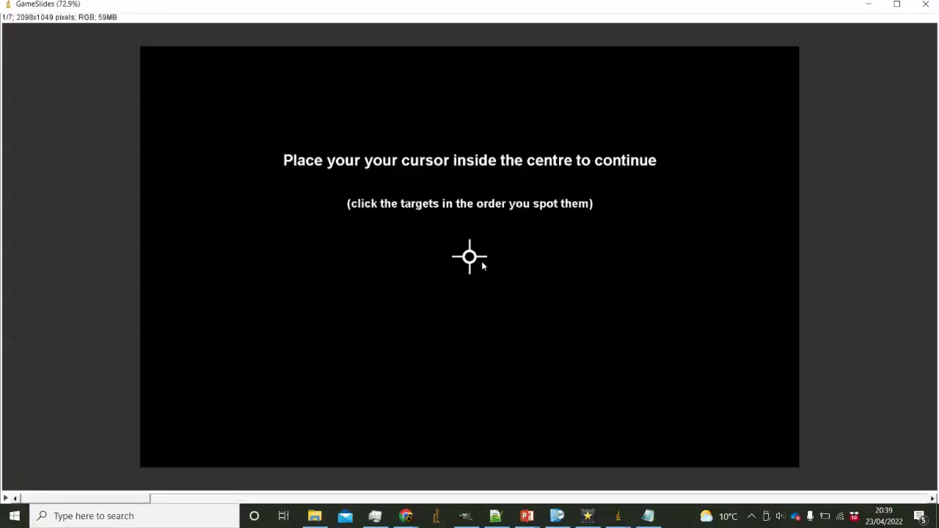
Play through the leaf-litter slides, centring the cursor before each one and marking the hidden grasshoppers in the order spotted
mouse_move(470, 258)
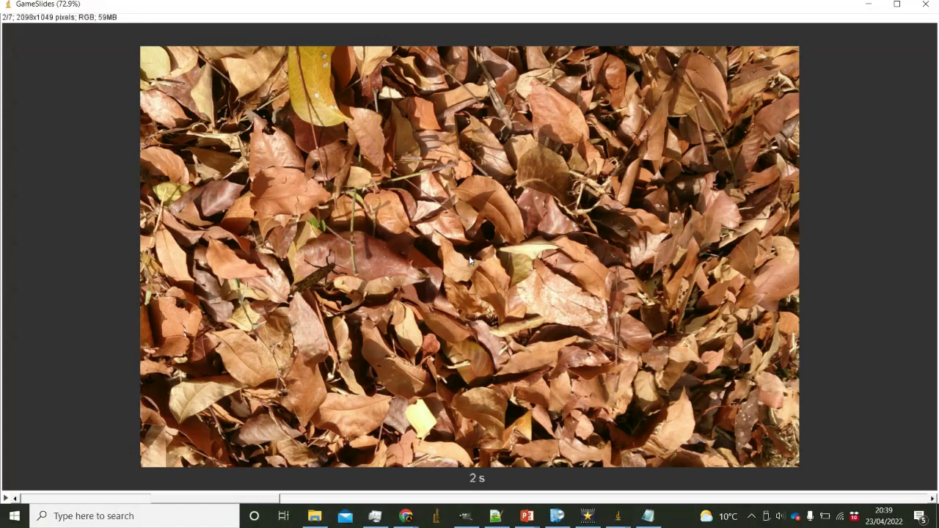
left_click(336, 281)
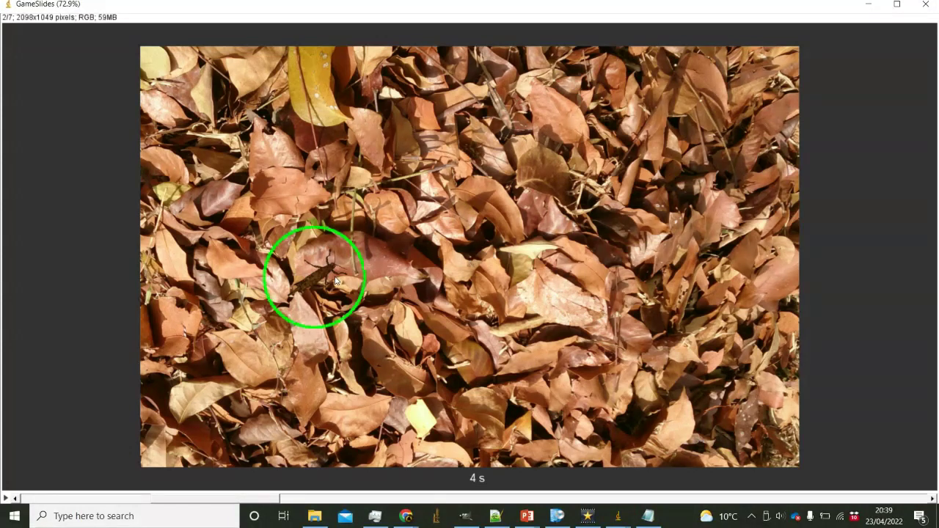
left_click(512, 120)
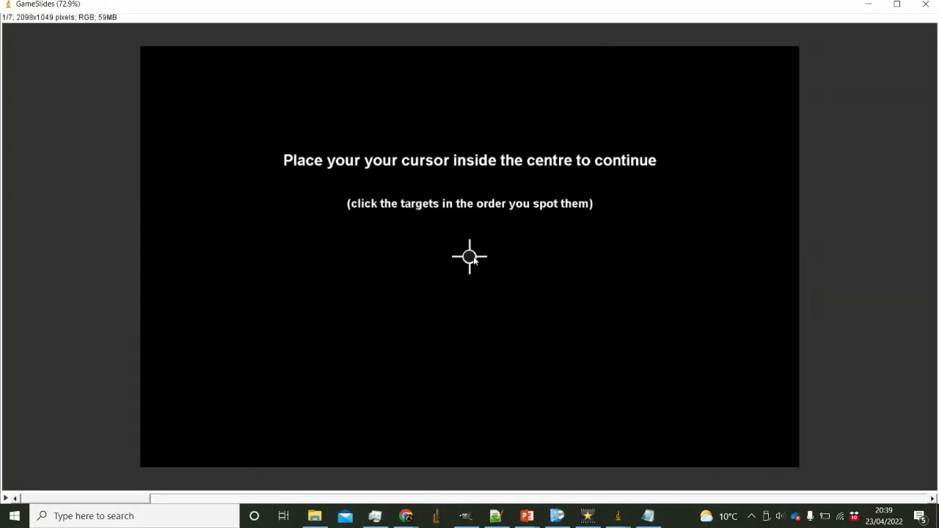
mouse_move(474, 260)
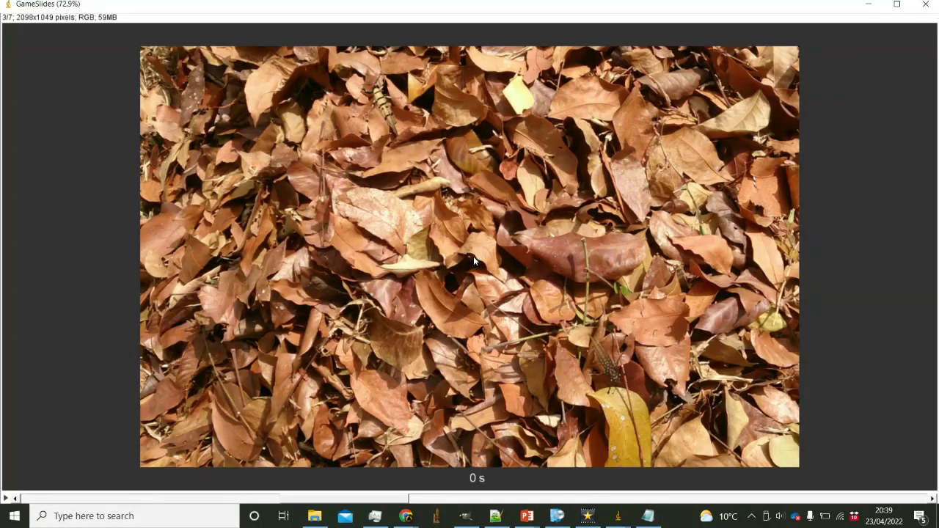
left_click(616, 373)
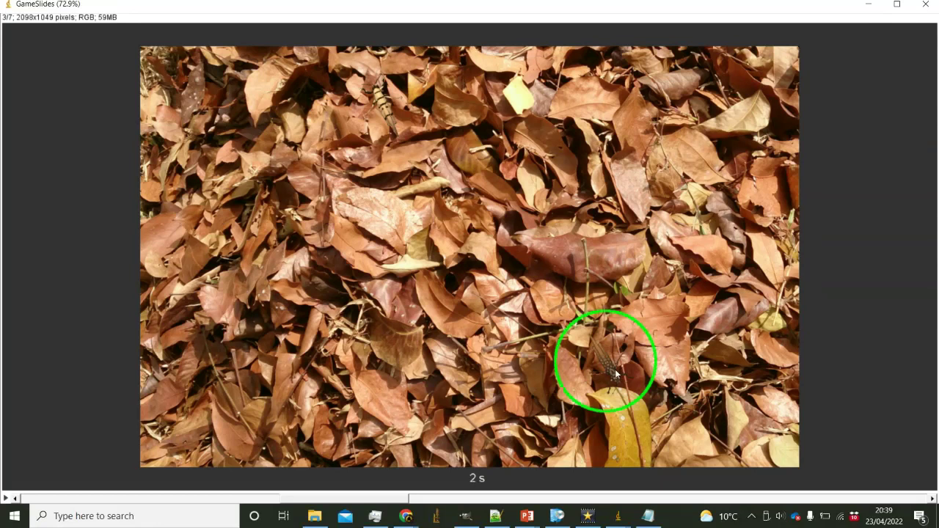
left_click(380, 98)
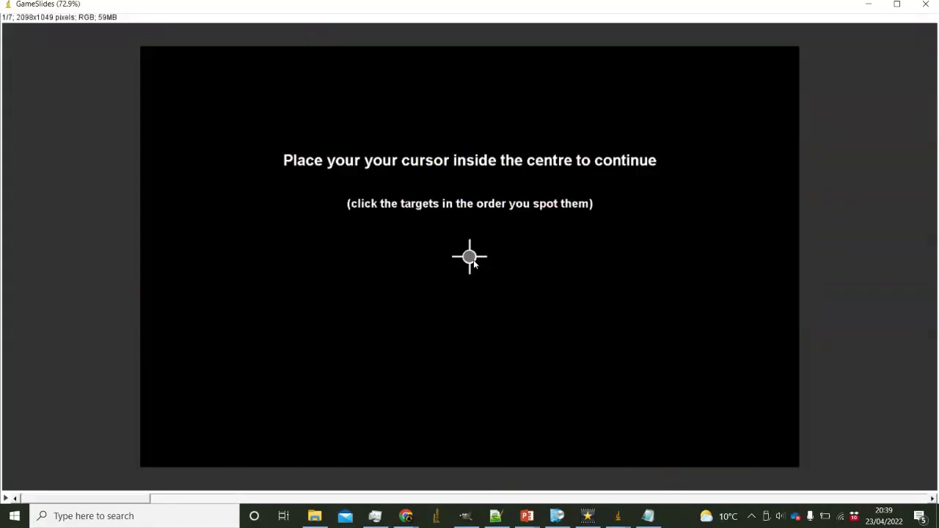
mouse_move(474, 260)
left_click(363, 106)
mouse_move(468, 254)
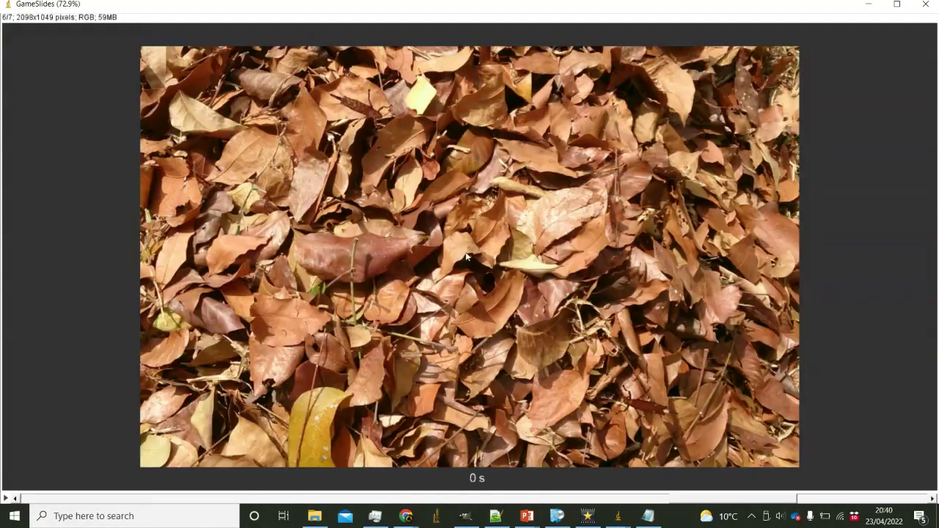
left_click(391, 108)
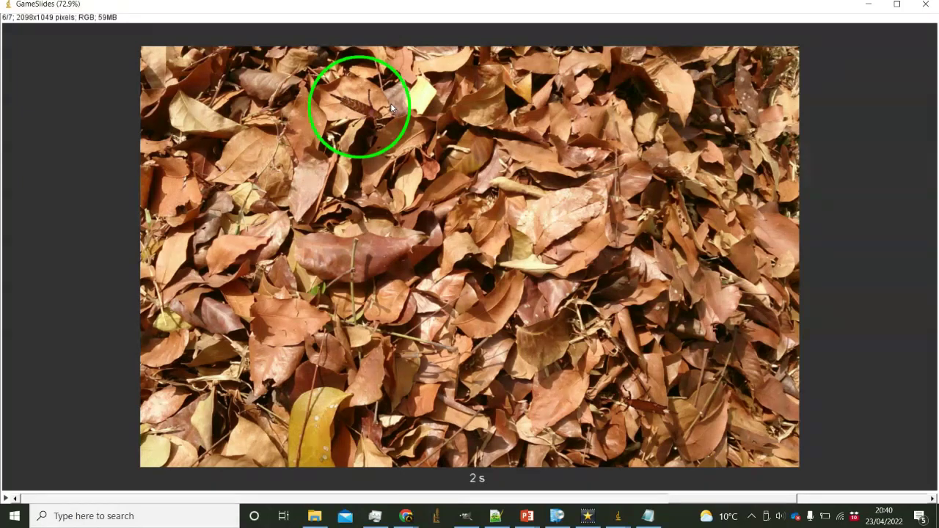
mouse_move(470, 257)
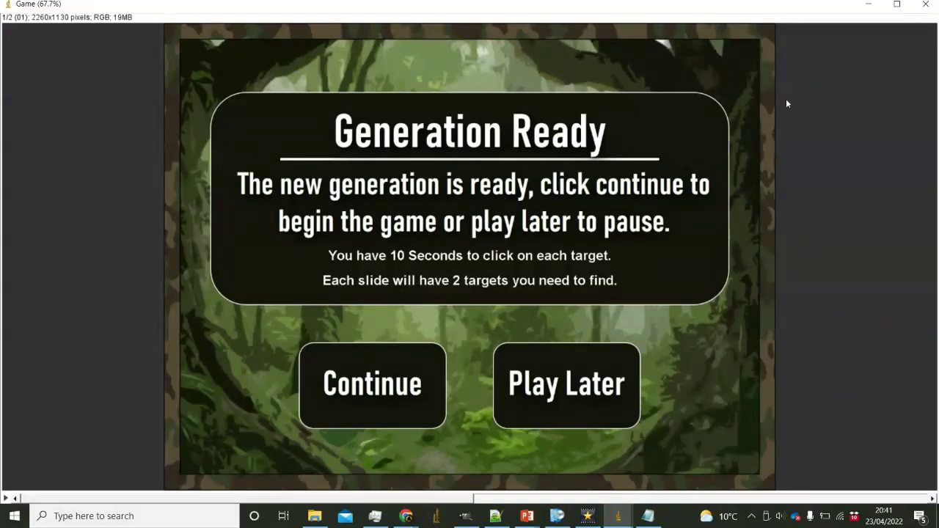
Close the game at the next Generation Ready screen, dismiss the macro error and minimise ImageJ
left_click(925, 6)
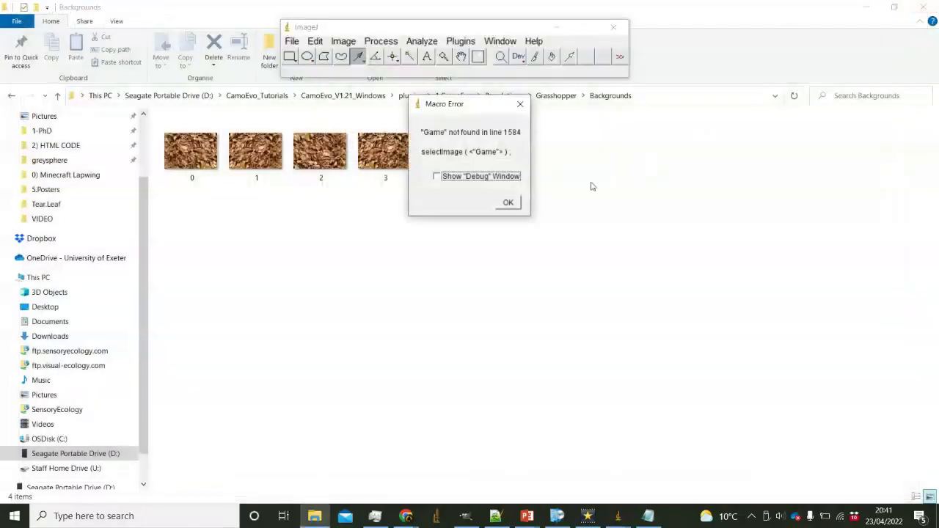
left_click(509, 202)
left_click(556, 27)
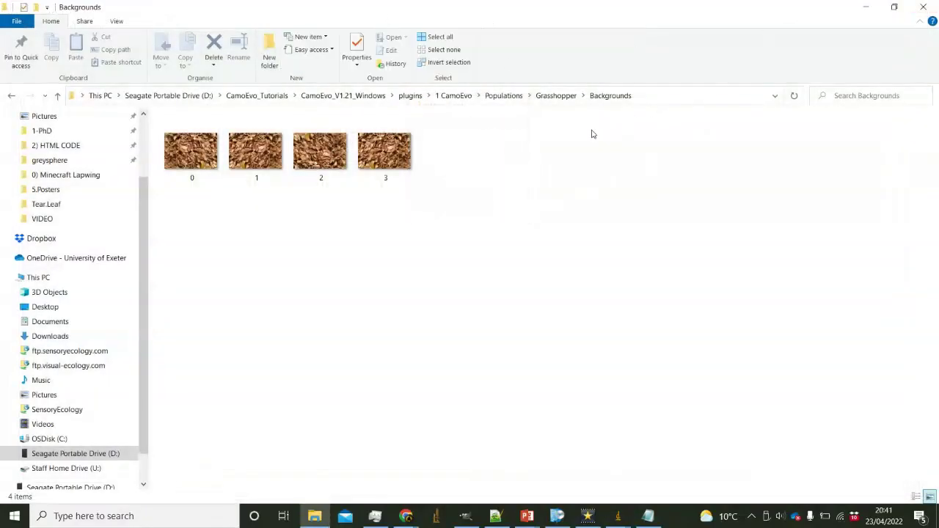
Duplicate the Grasshopper folder within the Populations folder
left_click(521, 97)
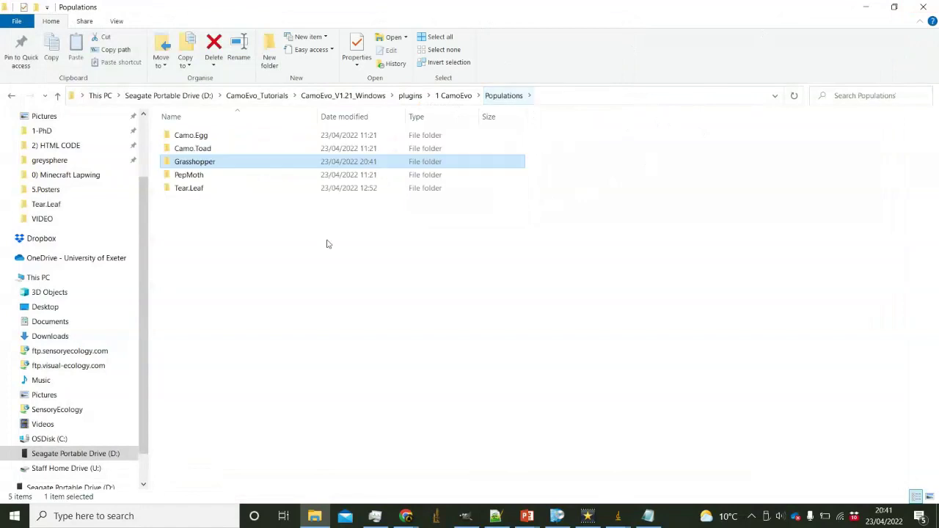
left_click(269, 240)
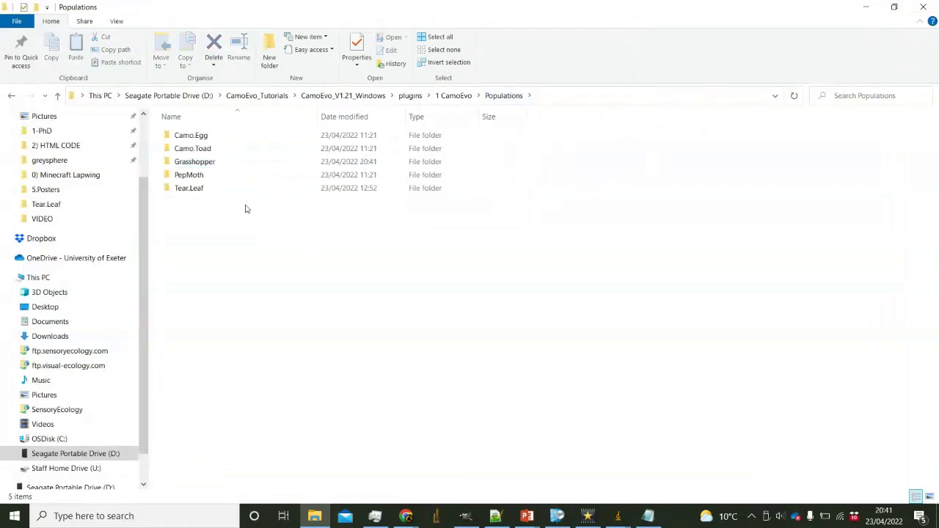
left_click(218, 165)
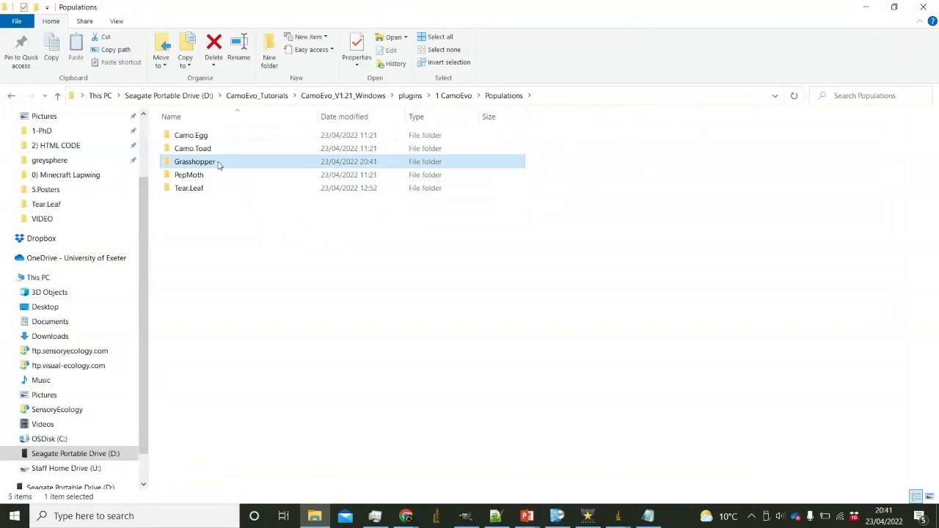
key("ctrl+c")
left_click(202, 235)
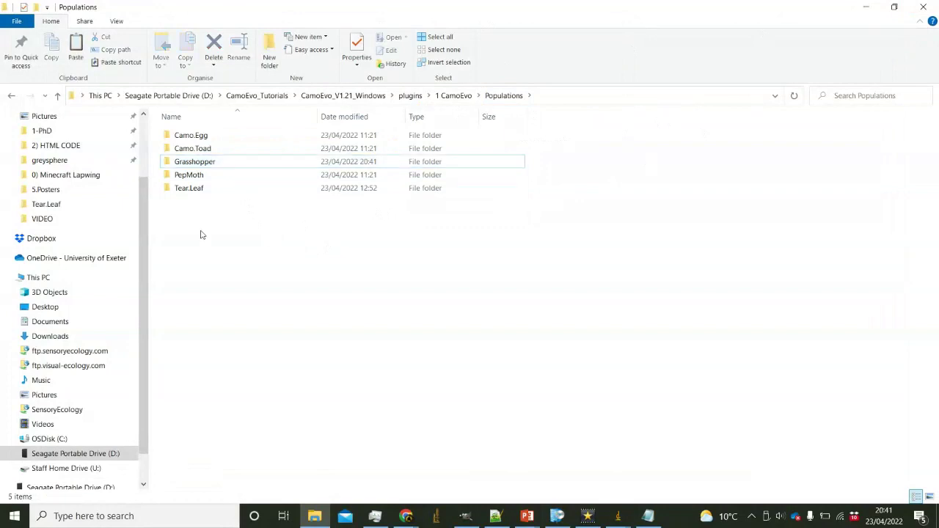
key("ctrl+v")
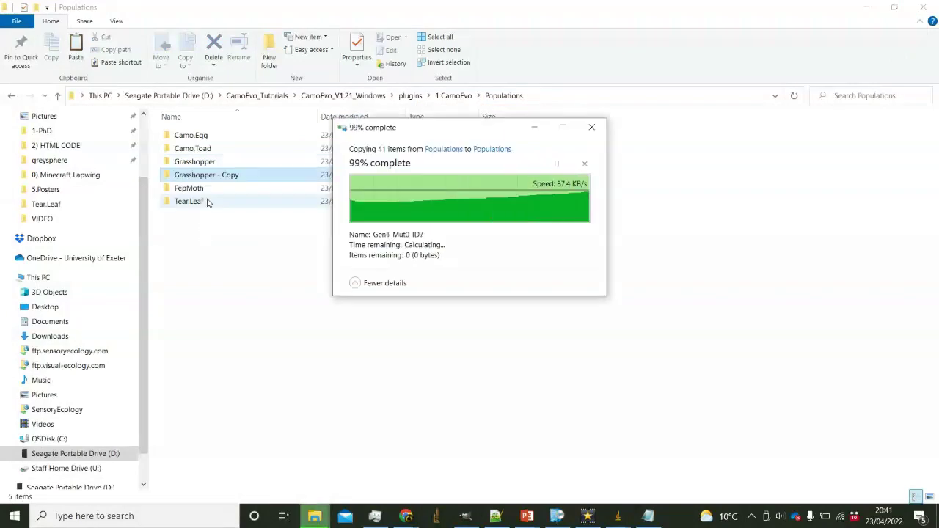
Rename the copied Grasshopper folder as Custom
right_click(230, 174)
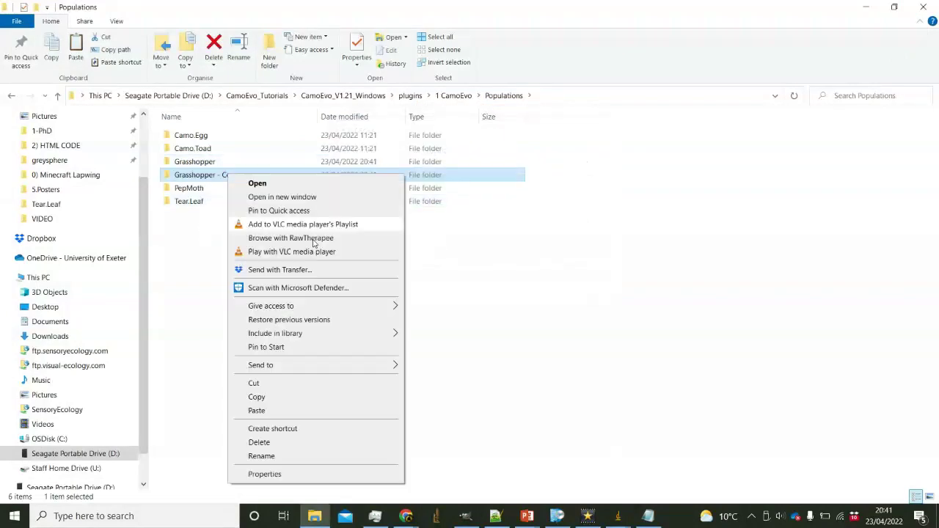
left_click(298, 456)
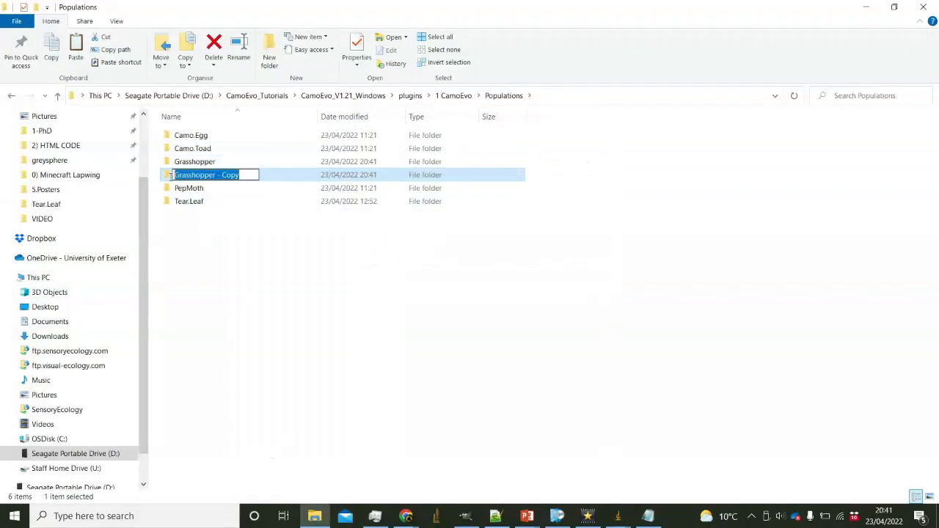
type("Custom")
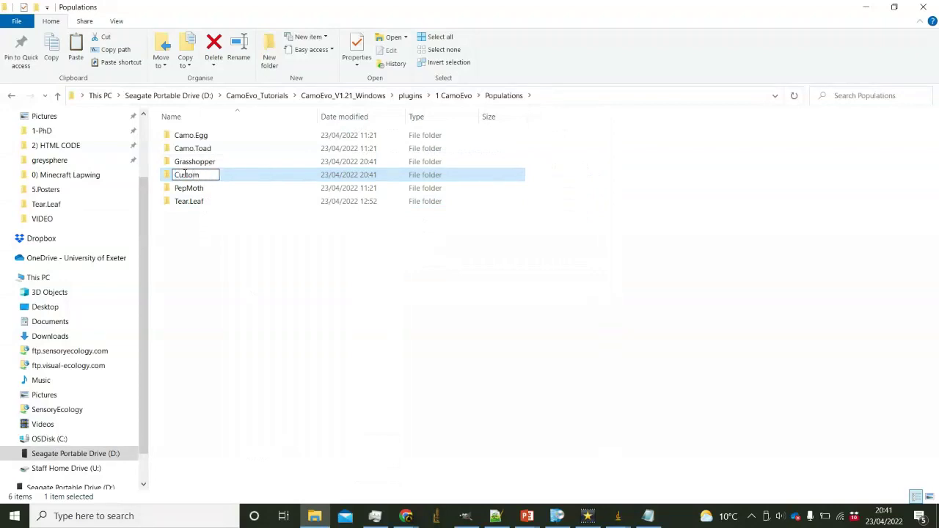
key("Return")
Delete the GenPat_0 and GenPat_1 folders from the Custom population folder
key("Return")
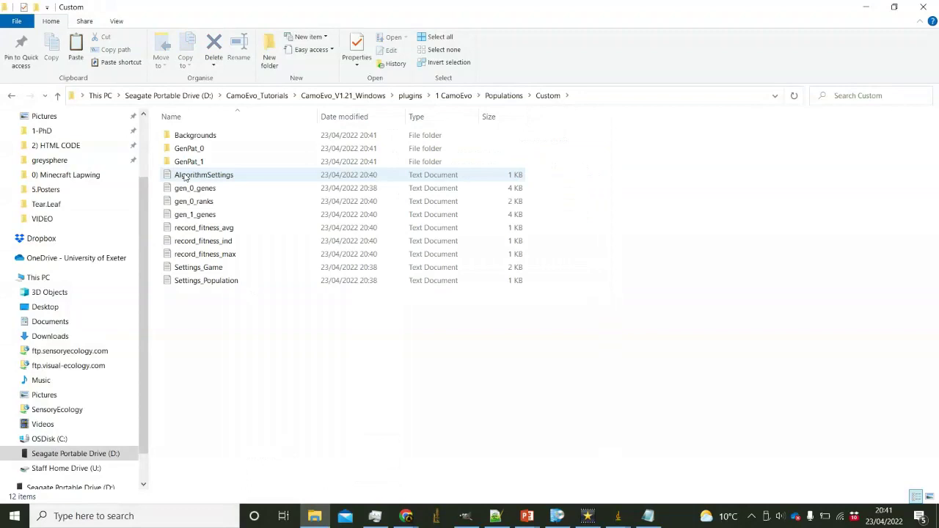
left_click(205, 150)
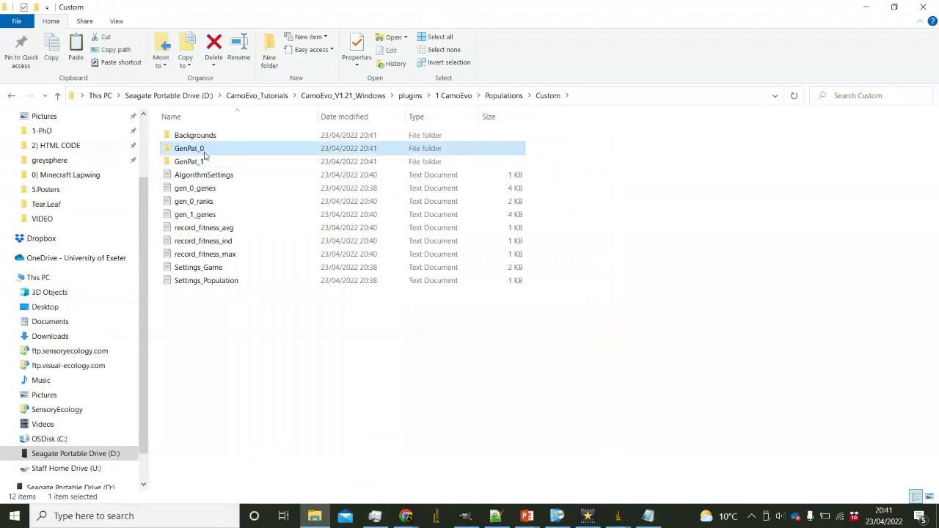
left_click(204, 163, "shift")
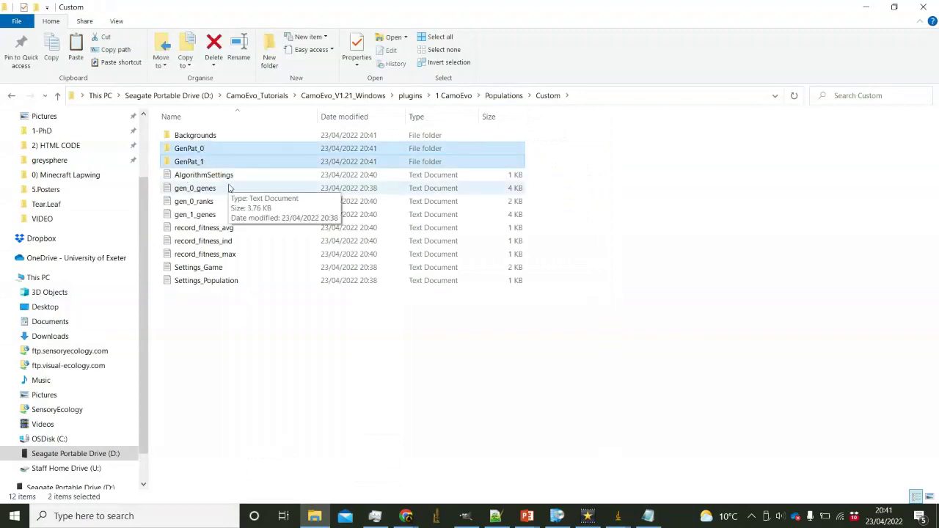
key("Delete")
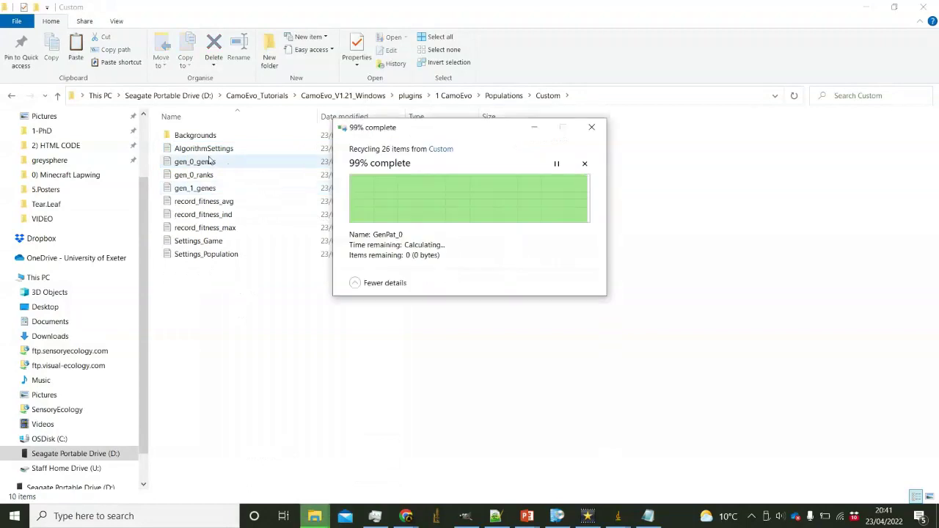
Delete the text files from gen_0_genes through record_fitness_max from the Custom population folder
left_click(207, 163)
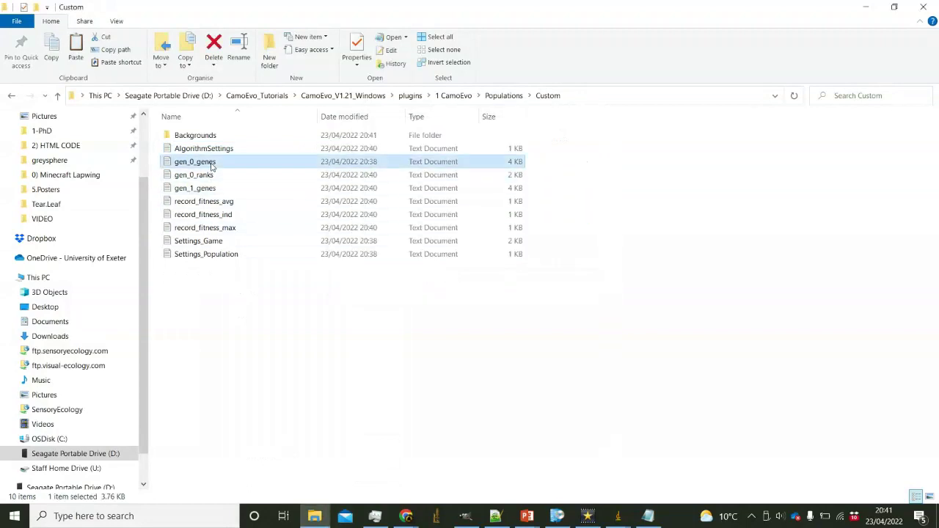
left_click(209, 188, "shift")
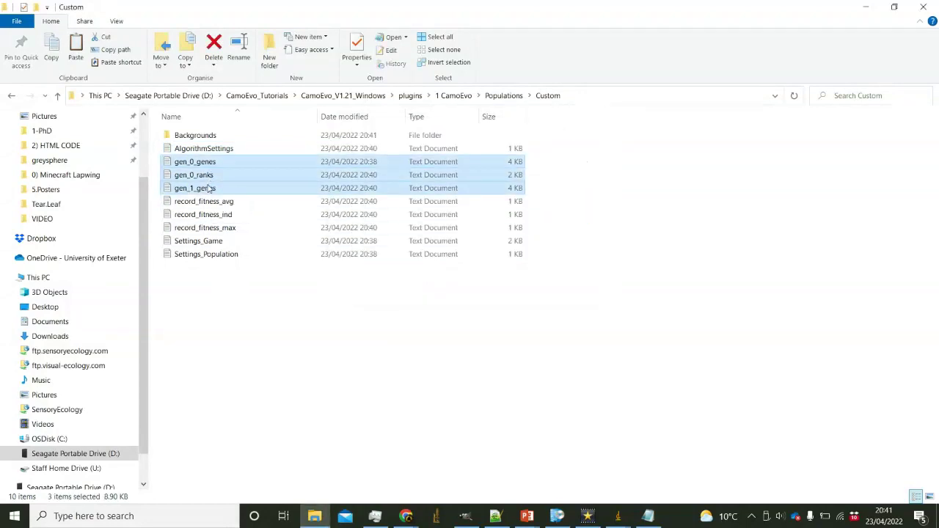
left_click(214, 228, "shift")
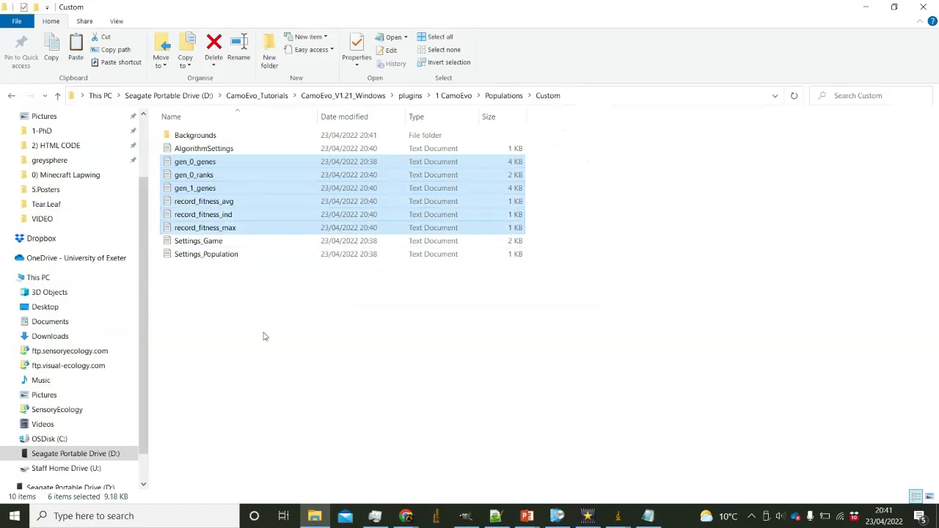
key("Delete")
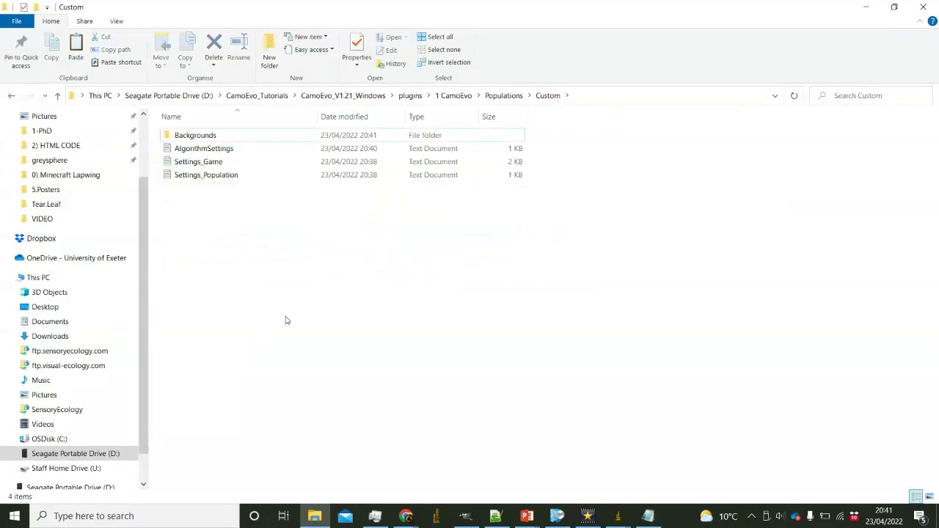
Look over the images in the Custom population's Backgrounds folder and glance at the AlgorithmSettings file
double_click(211, 137)
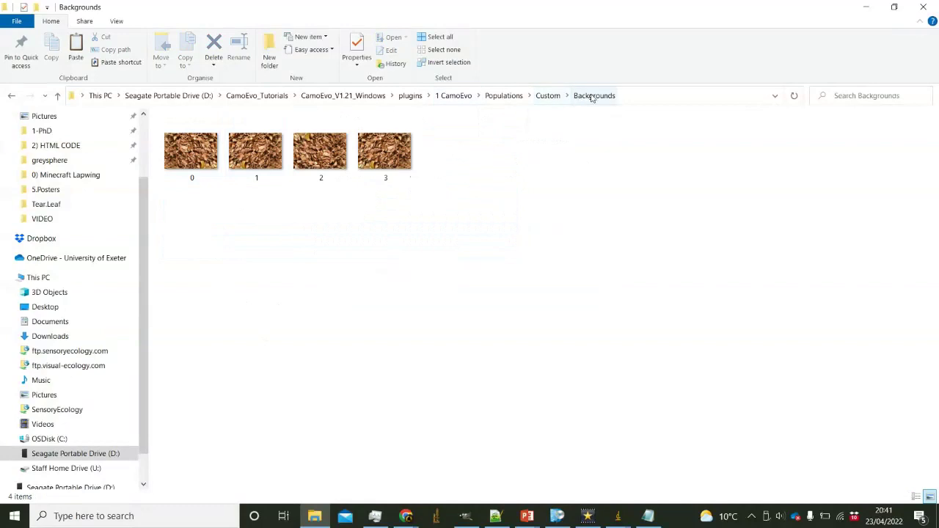
left_click(547, 96)
double_click(237, 149)
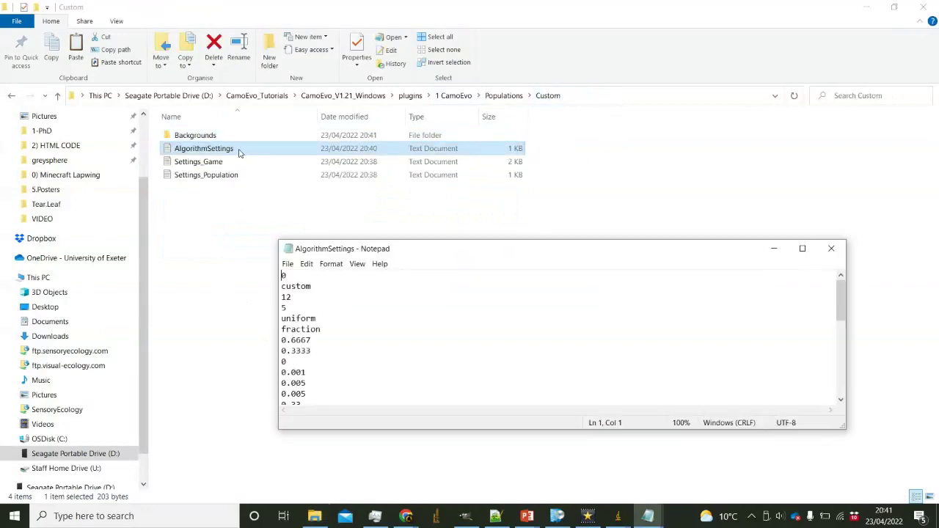
left_click(831, 248)
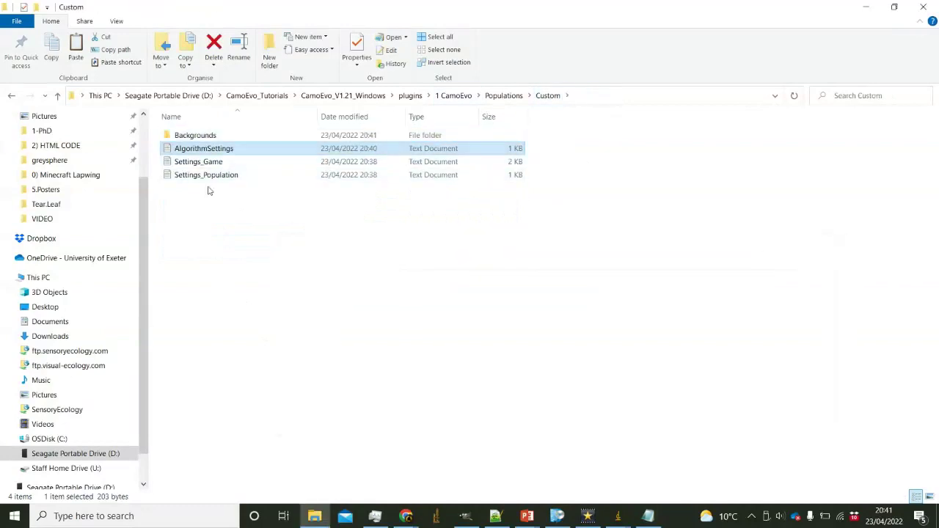
left_click(225, 237)
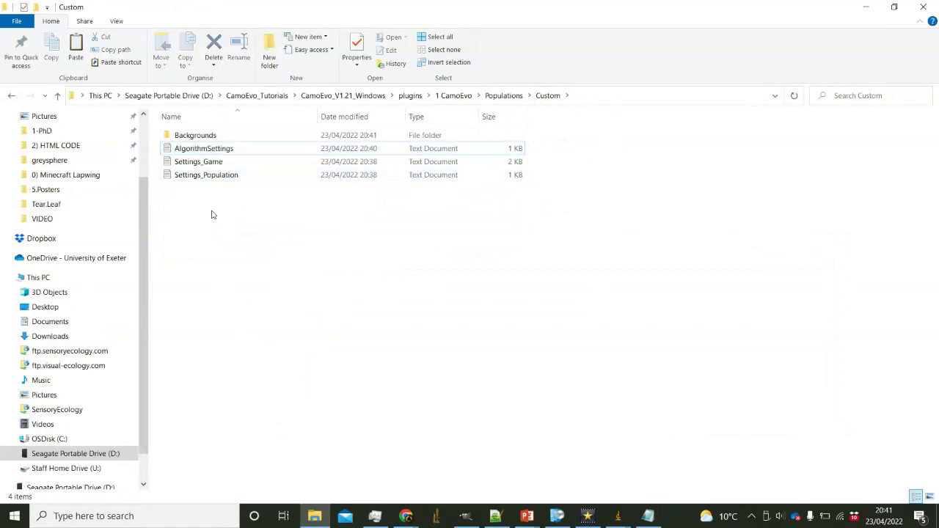
Reopen AlgorithmSettings in an enlarged window, examine its full list of values and close it
double_click(214, 149)
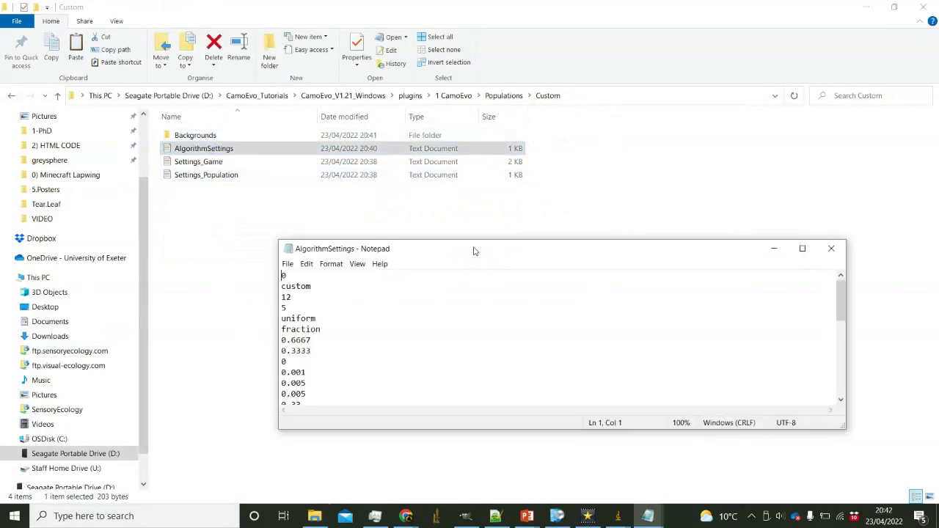
left_click_drag(474, 249, 380, 149)
left_click_drag(339, 328, 308, 501)
double_click(308, 502)
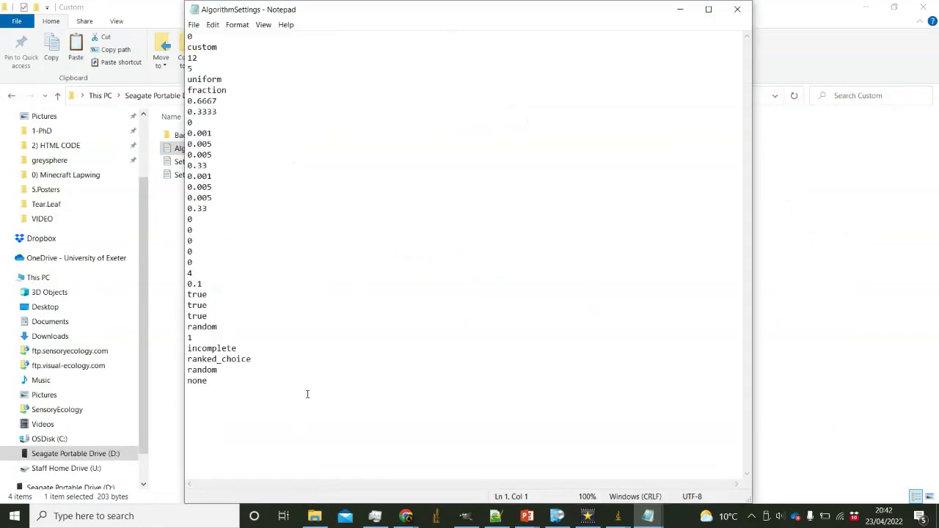
left_click_drag(190, 44, 244, 47)
left_click_drag(301, 4, 369, 195)
left_click(806, 194)
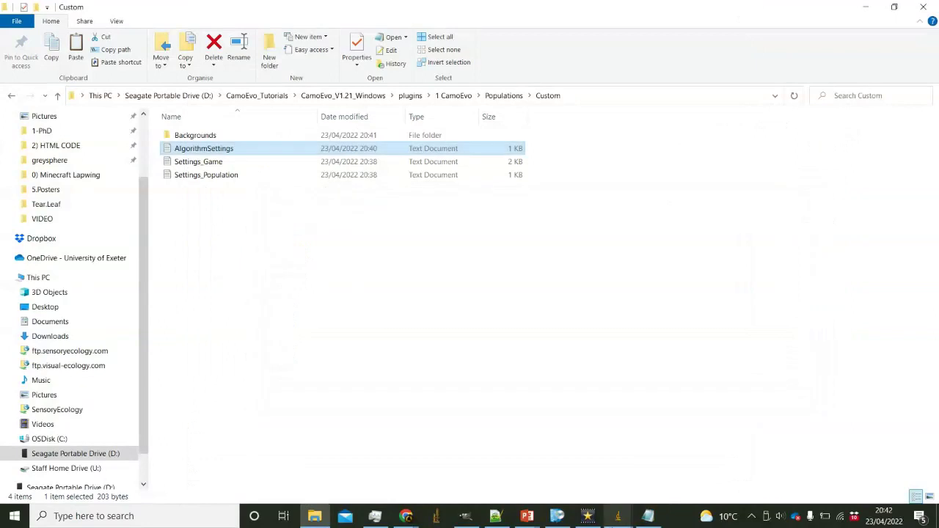
Switch to ImageJ, run CamoEvo's Edit Algorithm to view the Biological Sex options, and cancel it
mouse_move(615, 524)
left_click(470, 455)
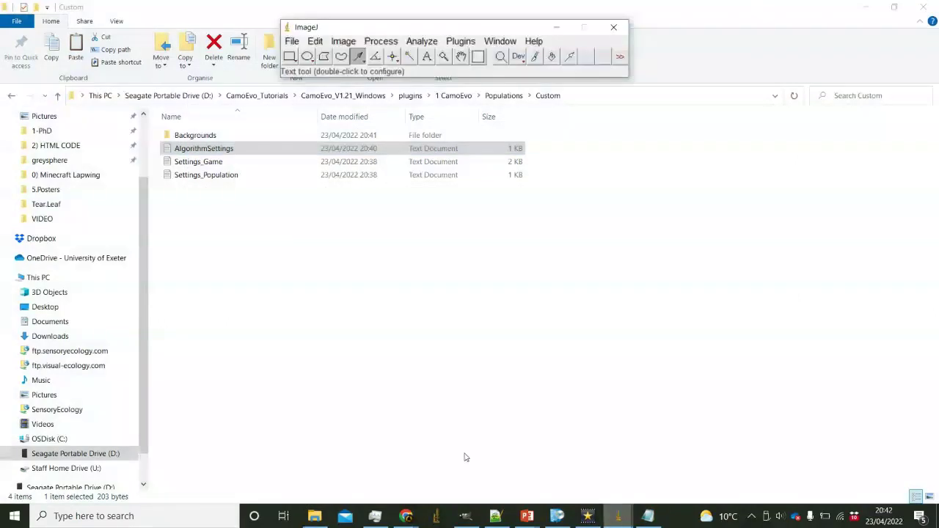
left_click(461, 41)
mouse_move(508, 157)
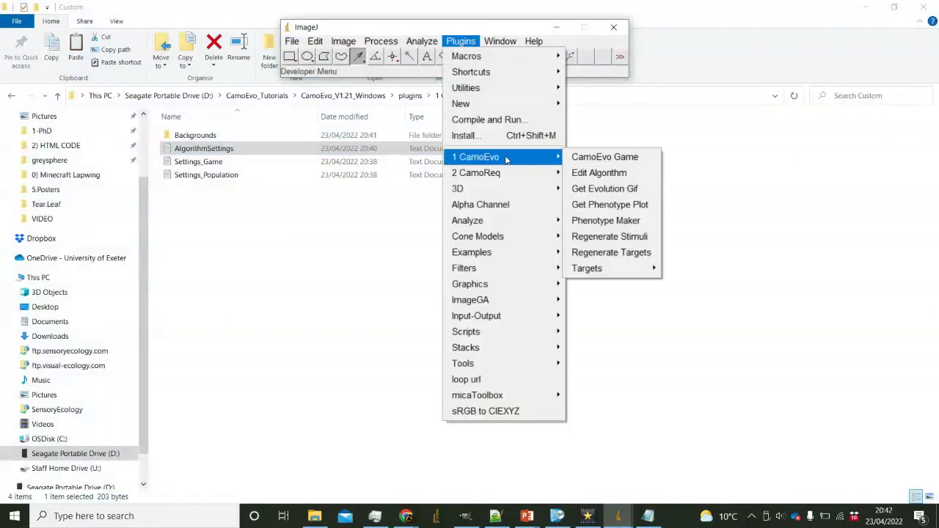
left_click(623, 173)
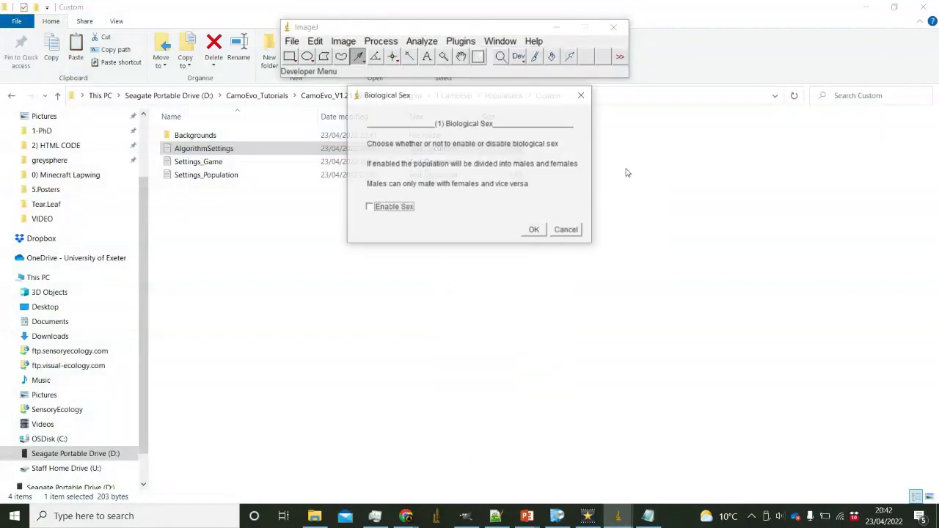
left_click_drag(402, 96, 421, 199)
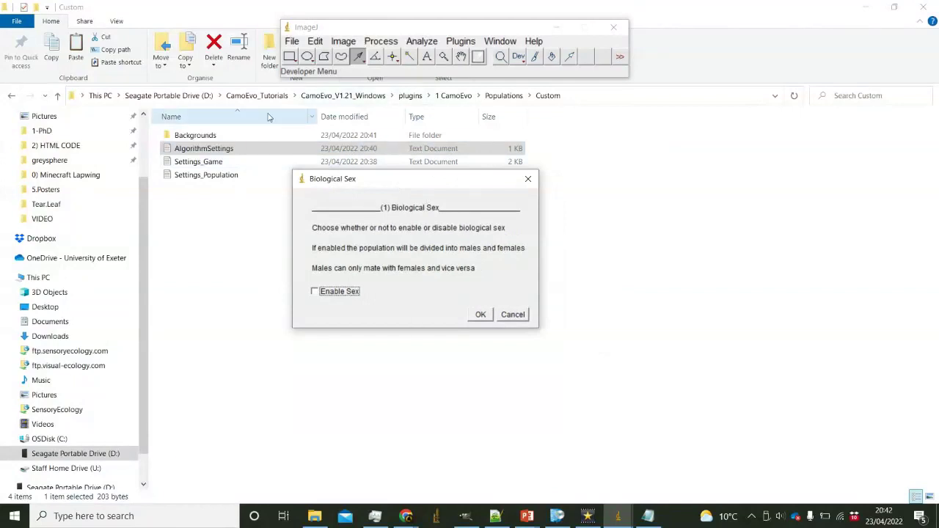
left_click(513, 315)
Set the two values below "fraction" in AlgorithmSettings to 0.5 each, then save and close the file
double_click(242, 151)
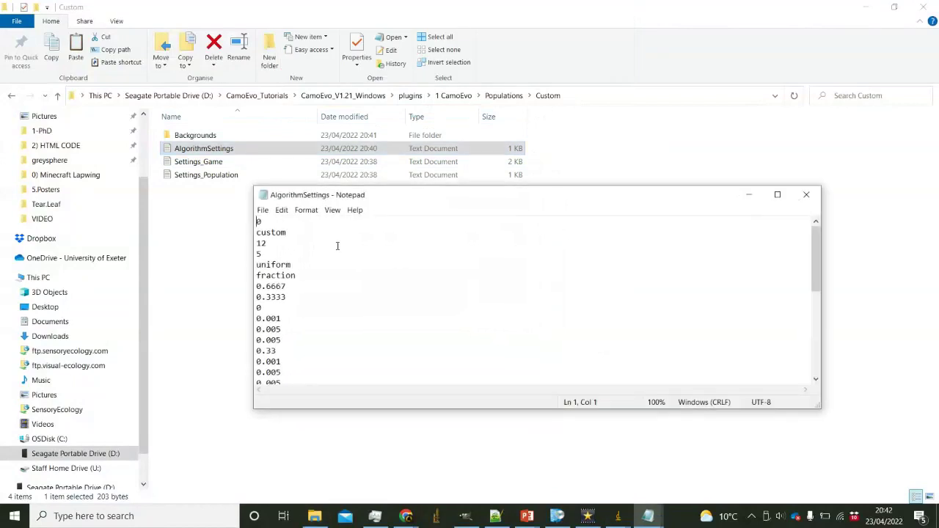
left_click_drag(348, 195, 323, 139)
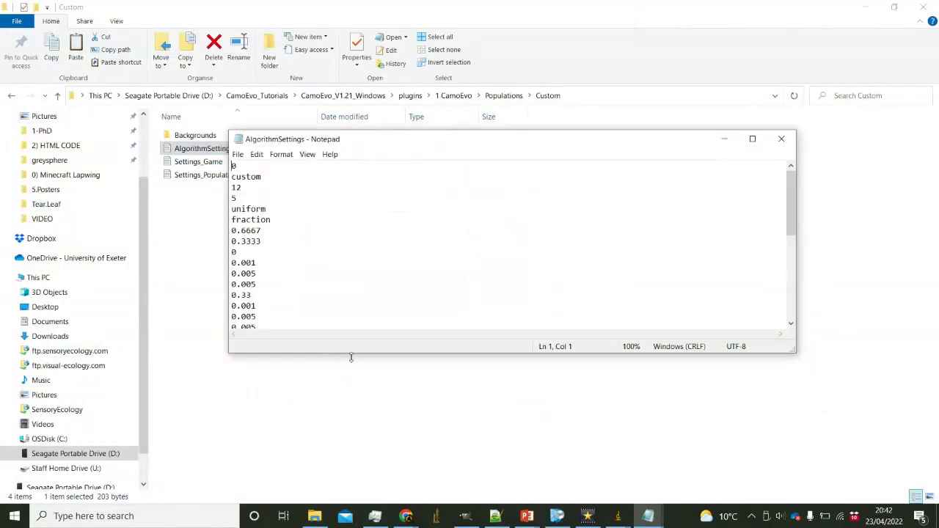
left_click_drag(353, 356, 339, 465)
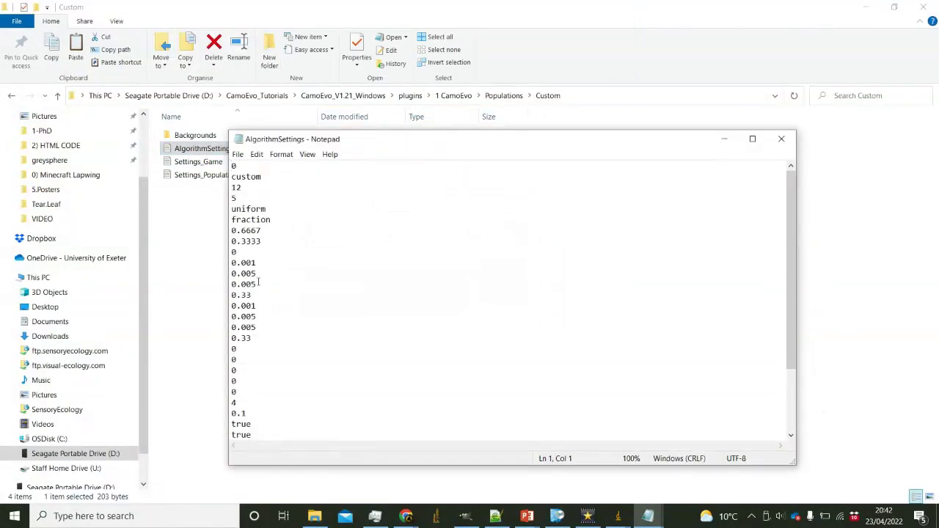
left_click_drag(239, 231, 267, 231)
type("5")
left_click_drag(241, 242, 269, 243)
type("5")
key("ctrl+s")
left_click(780, 139)
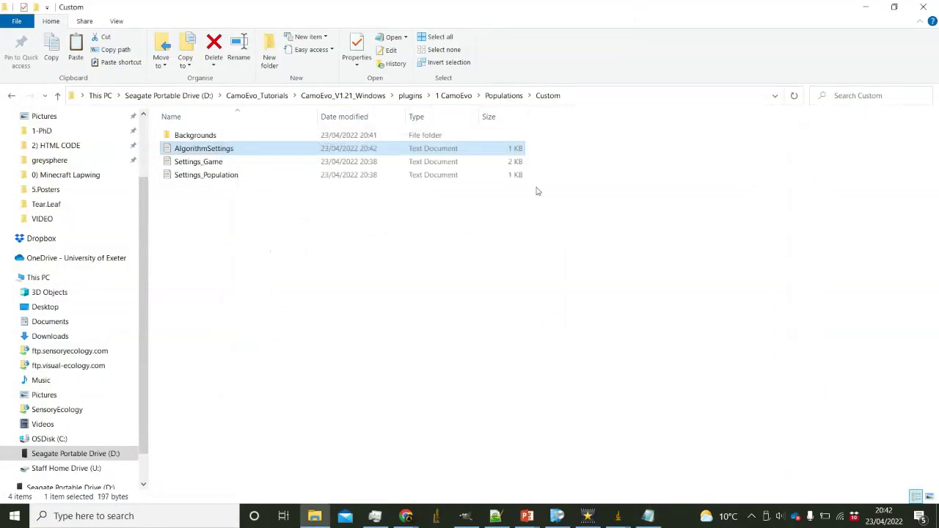
Replace the ColourSpace values in Settings_Population with the StartSpace values -4.7589 99.2774 0.9079 33.8582 7.2019 49.4277 and save the file
left_click(214, 175)
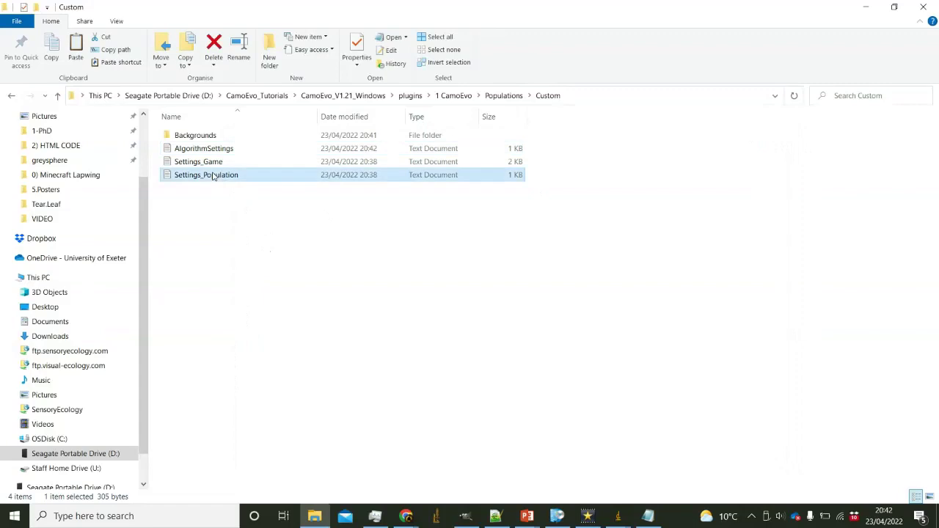
double_click(214, 176)
left_click_drag(435, 149, 592, 154)
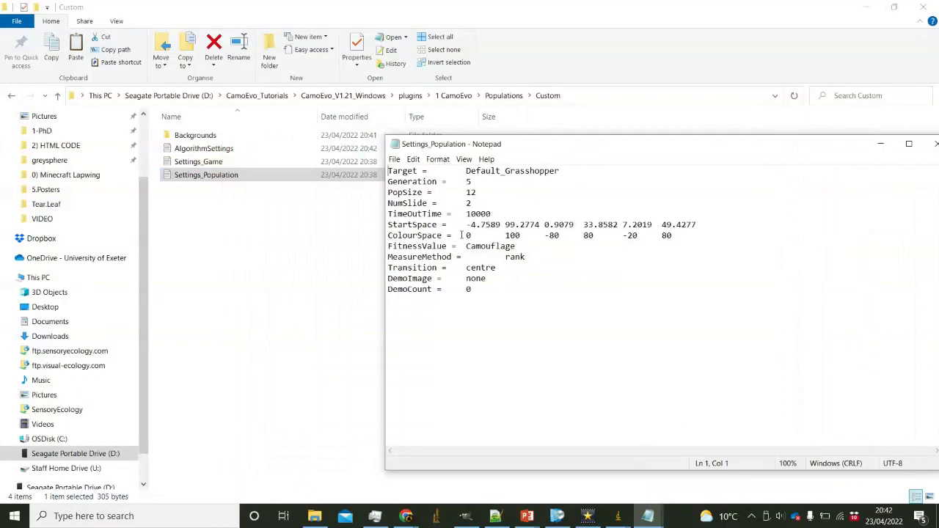
left_click_drag(470, 225, 720, 223)
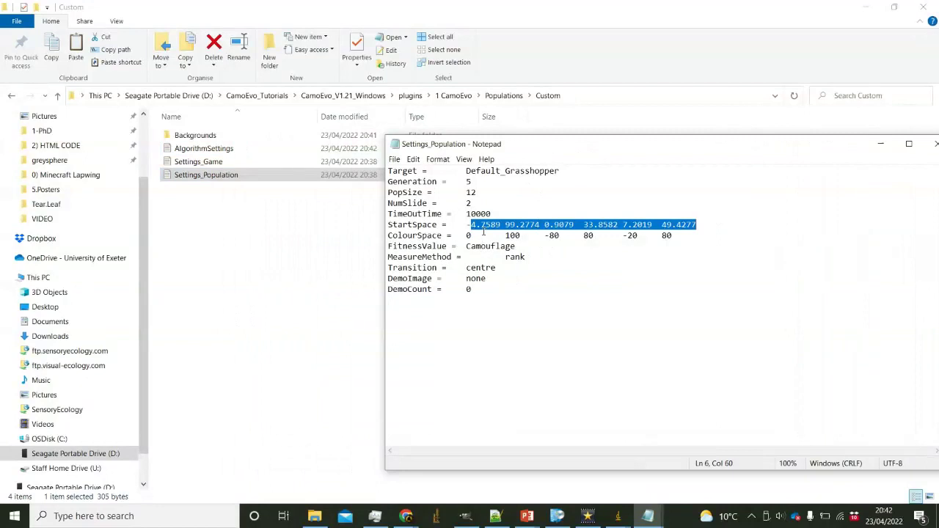
left_click_drag(467, 225, 587, 214)
left_click_drag(713, 225, 675, 235)
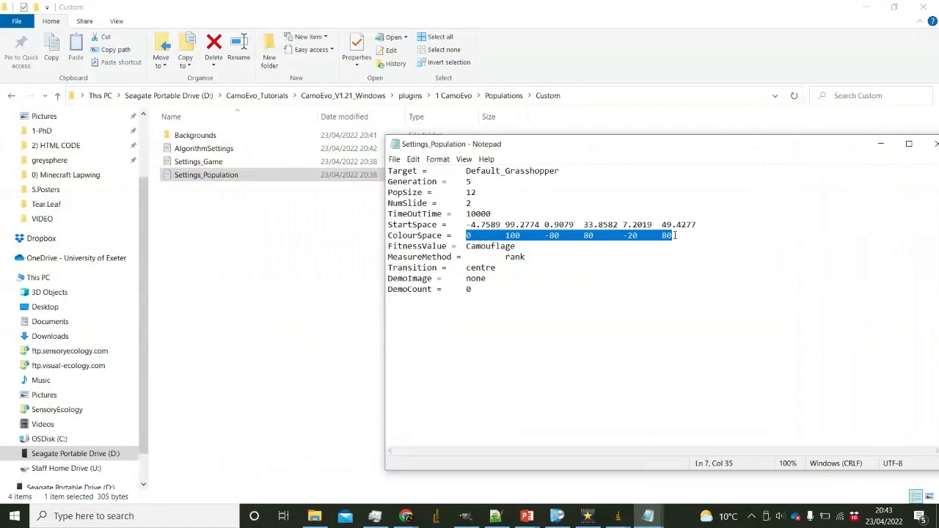
type("-4.7589 99.2774 0.9079\t33.8582 7.2019\t49.4277")
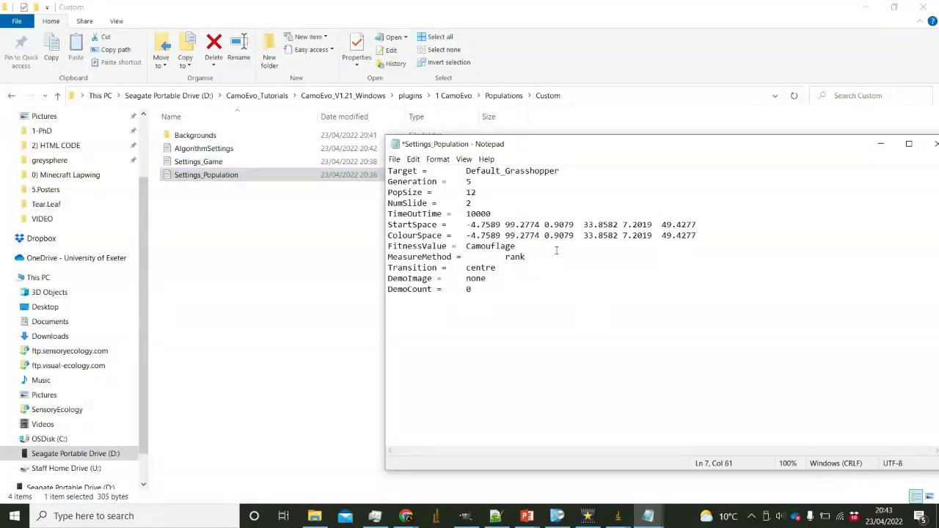
left_click_drag(627, 147, 548, 210)
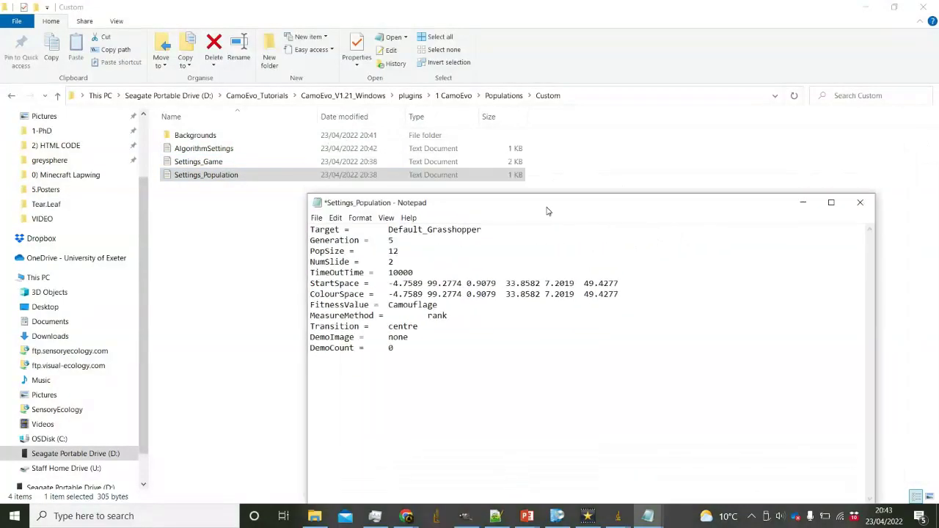
key("ctrl+s")
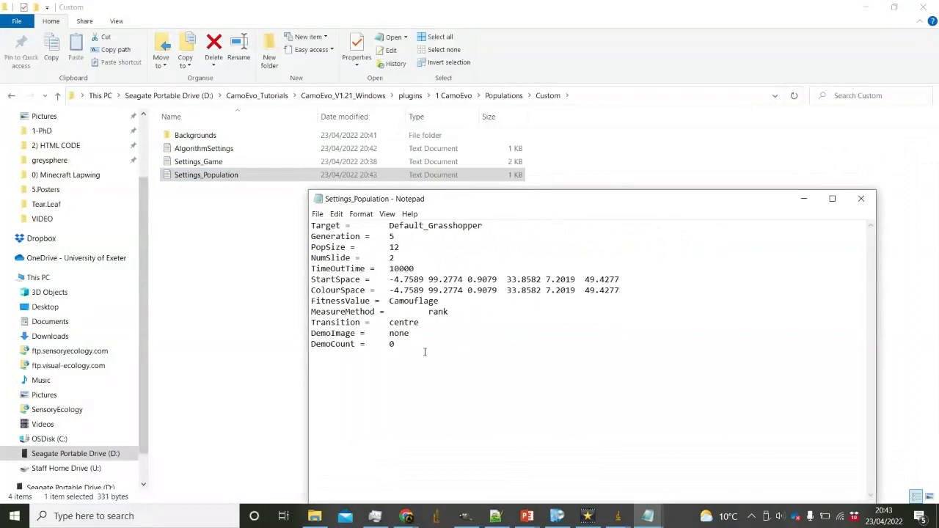
Examine the MeasureMethod and FitnessValue entries in the Settings_Population file
left_click_drag(316, 312, 369, 311)
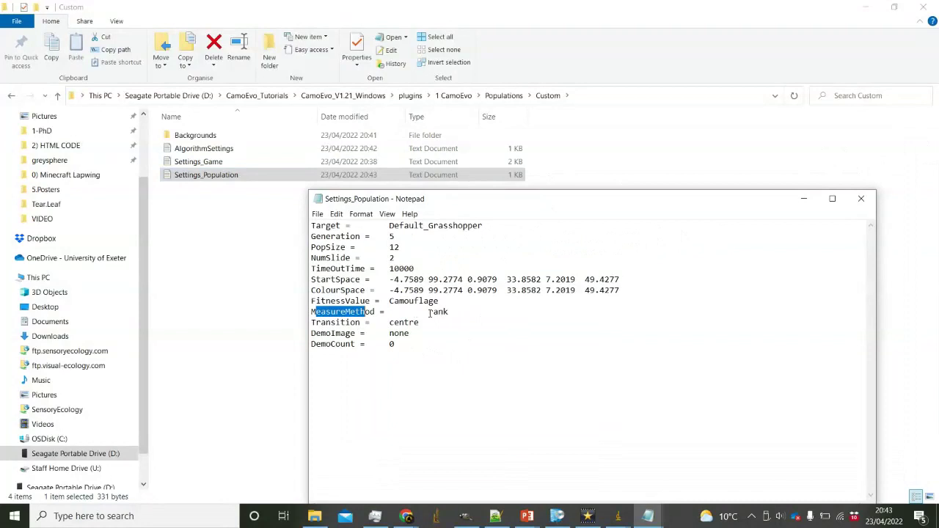
left_click_drag(429, 312, 449, 313)
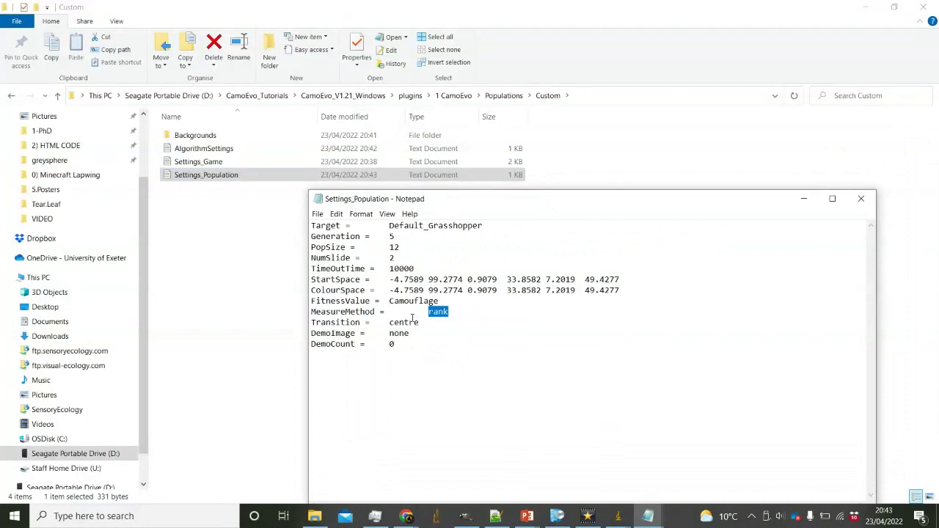
left_click_drag(459, 200, 511, 155)
left_click(472, 280)
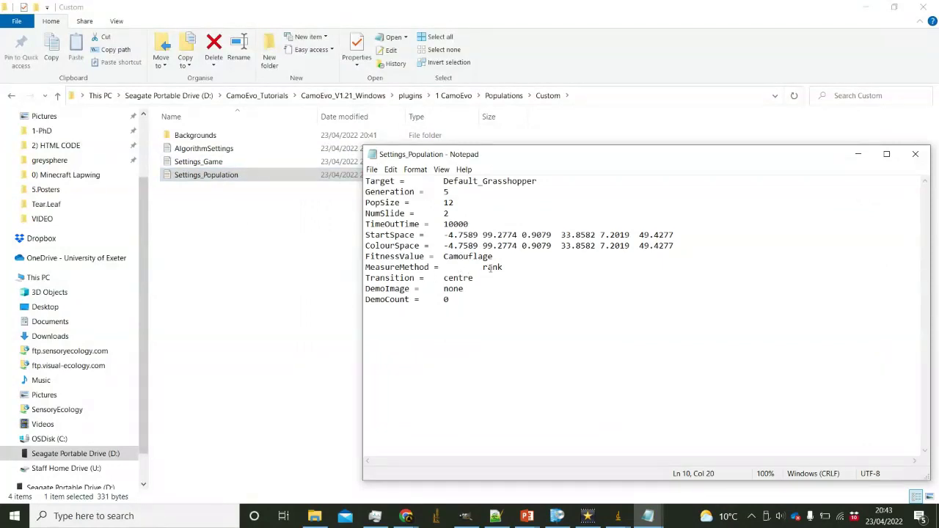
left_click_drag(481, 269, 514, 268)
left_click_drag(554, 155, 507, 213)
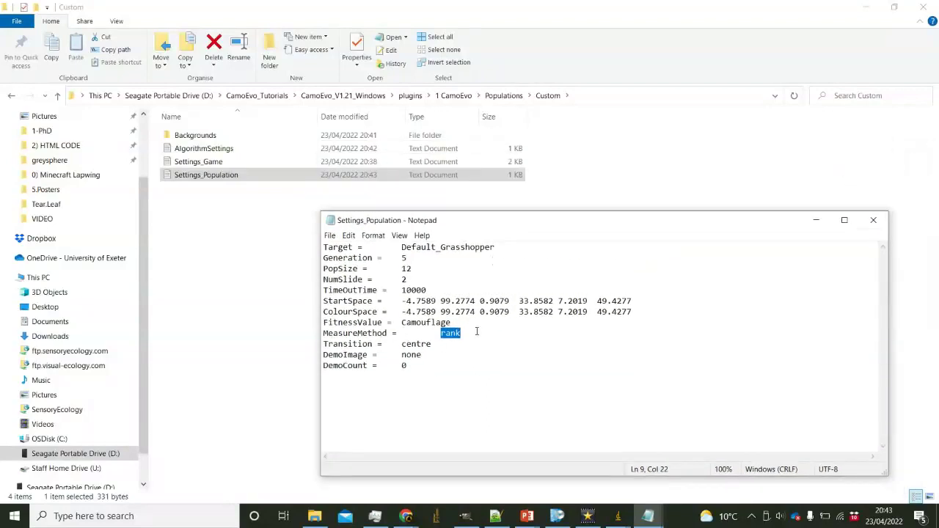
left_click_drag(323, 323, 383, 323)
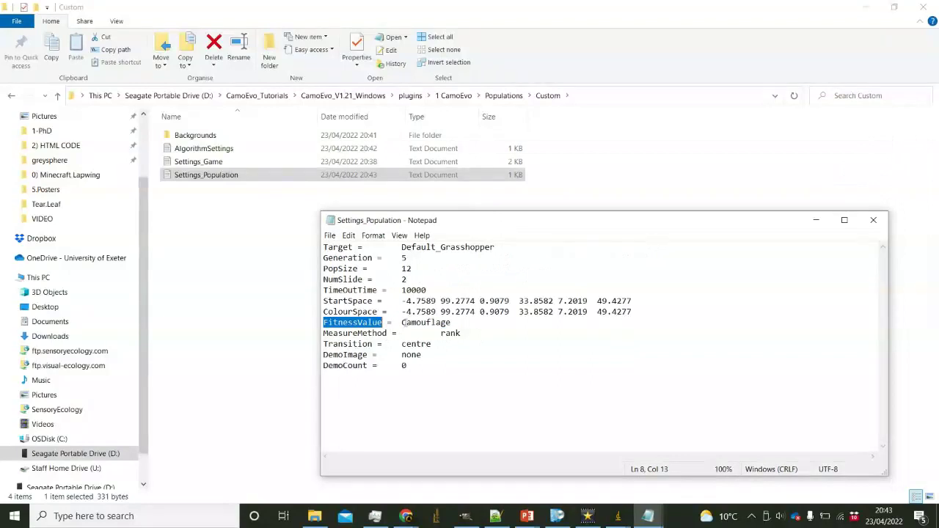
left_click(441, 333)
left_click_drag(441, 333, 460, 333)
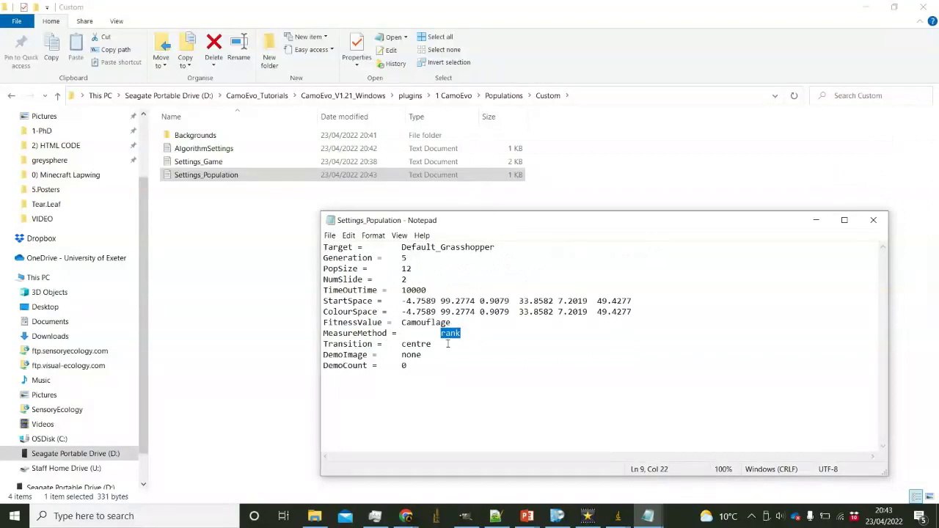
Set FitnessValue to Signalling in the Settings_Population file, then save and close it
left_click_drag(441, 225, 383, 184)
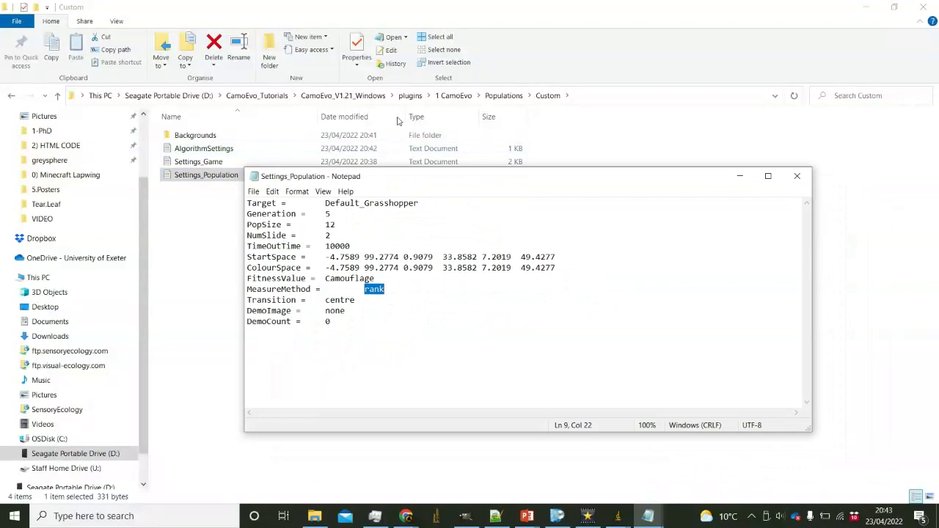
left_click_drag(589, 182, 614, 194)
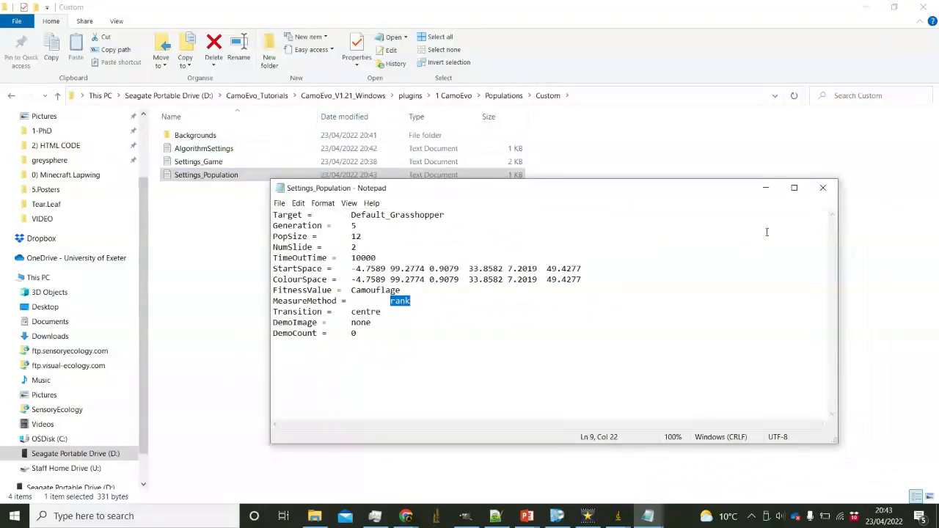
left_click_drag(352, 291, 402, 292)
type("S")
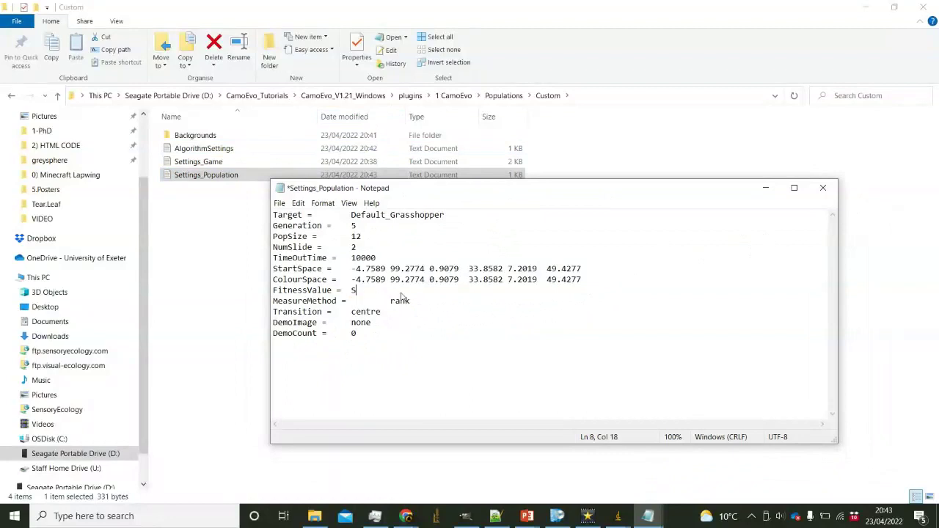
type("ignalling")
key("ctrl+s")
left_click_drag(411, 302, 303, 236)
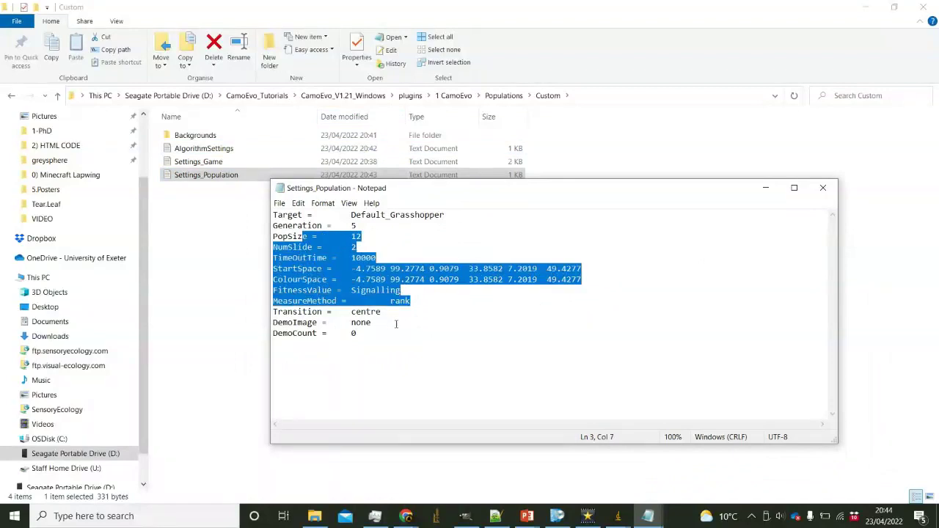
left_click(396, 299)
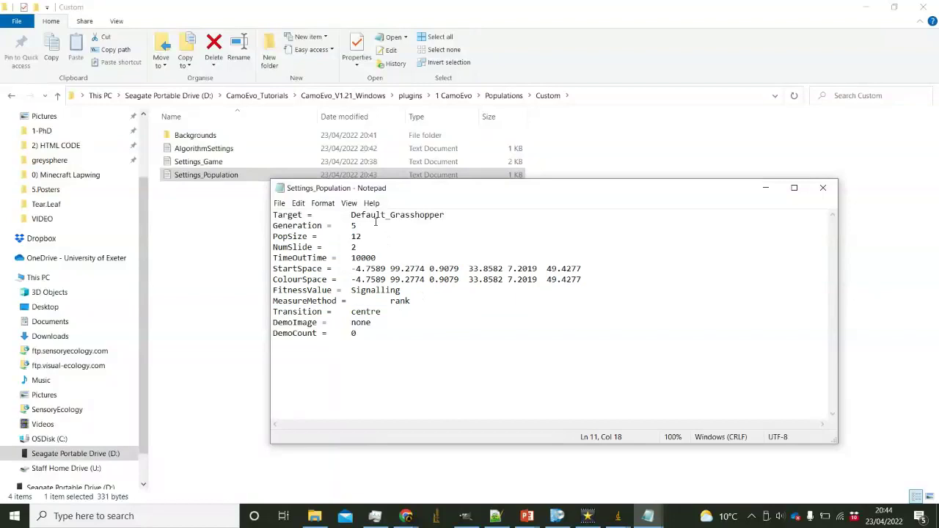
left_click(821, 188)
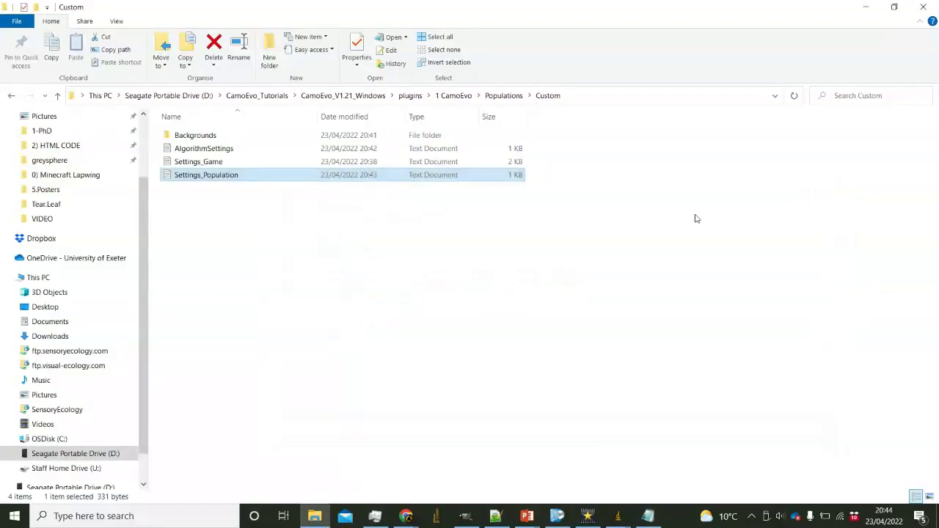
Open the Settings_Game file, set TargetSize to 180px and save the file
double_click(216, 168)
left_click_drag(444, 195, 367, 191)
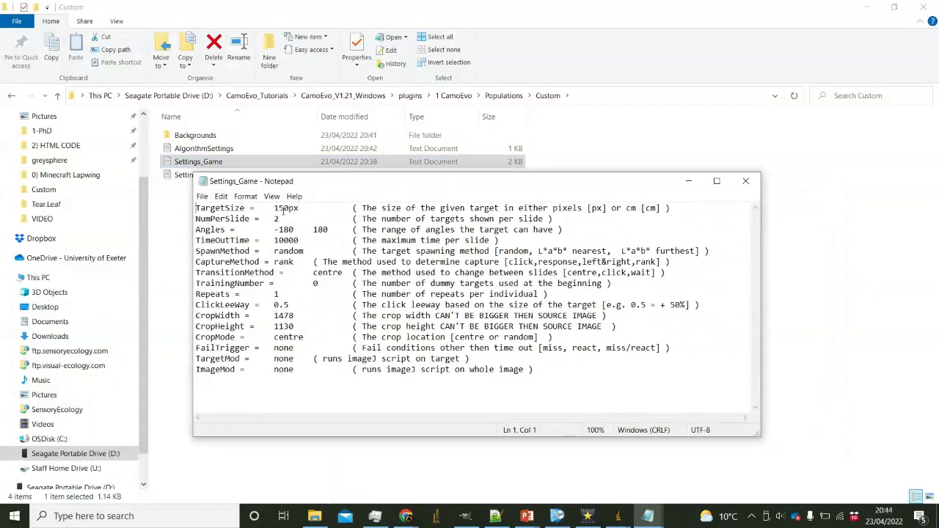
left_click_drag(284, 209, 279, 209)
type("8")
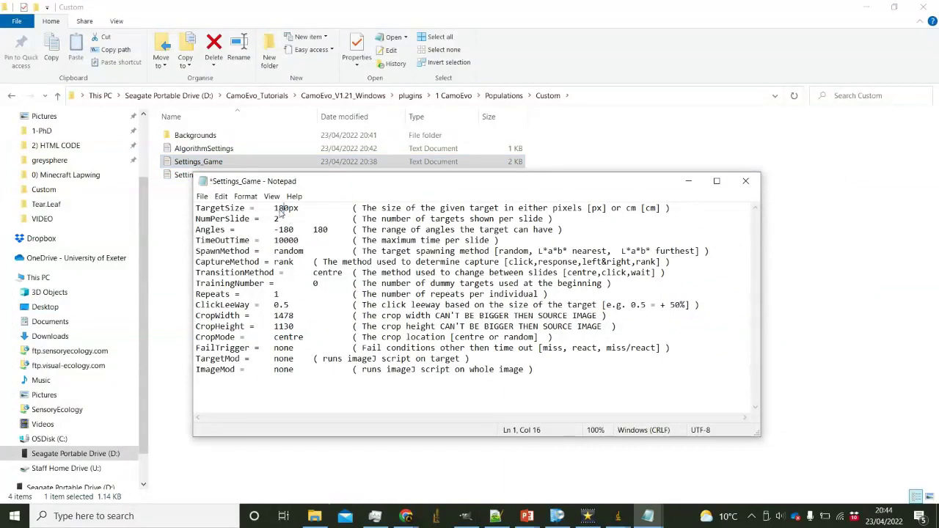
key("ctrl+s")
Examine the NumPerSlide, SpawnMethod, CaptureMethod and TransitionMethod entries in the Settings_Game file
left_click_drag(282, 219, 277, 218)
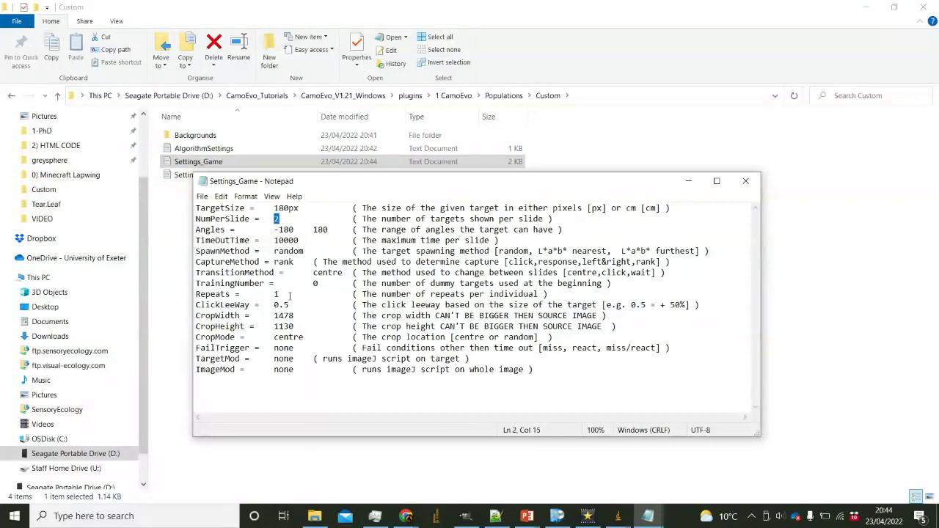
left_click_drag(276, 250, 293, 251)
left_click(289, 269)
left_click_drag(274, 262, 296, 262)
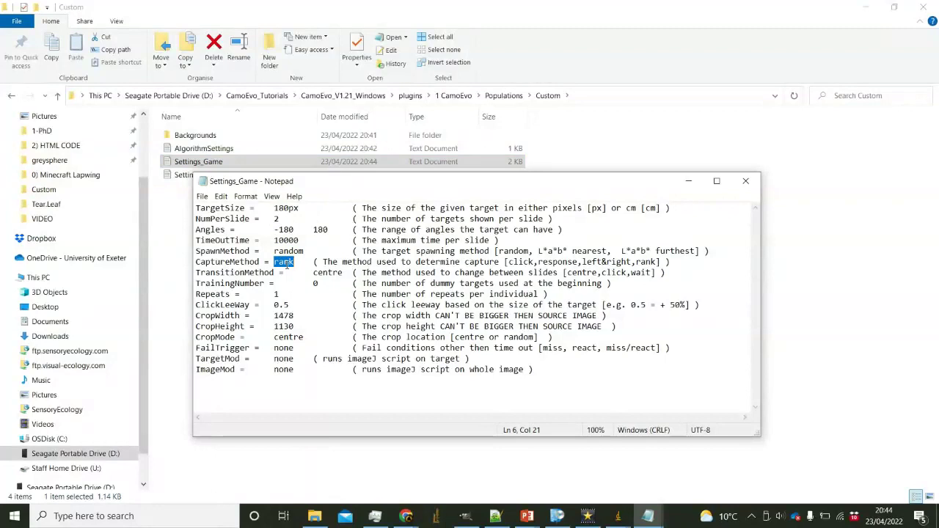
left_click_drag(303, 252, 274, 252)
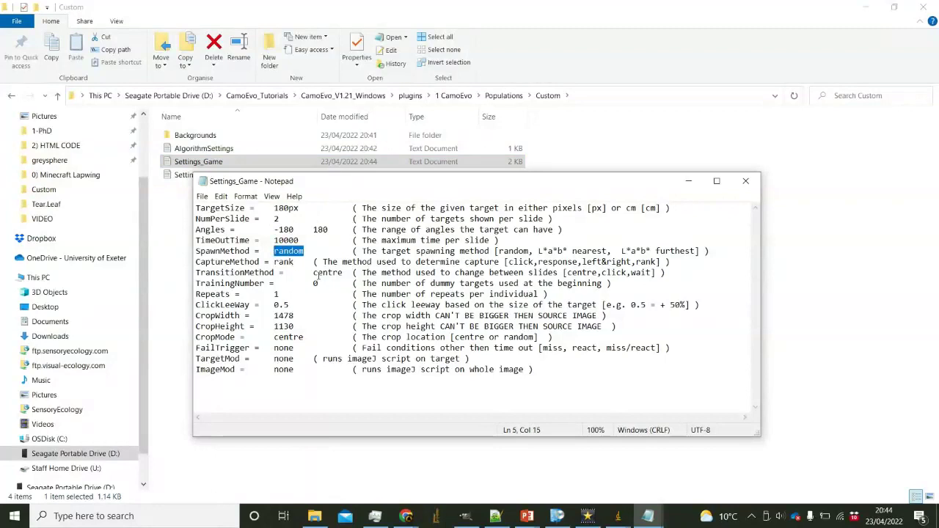
left_click_drag(313, 273, 343, 273)
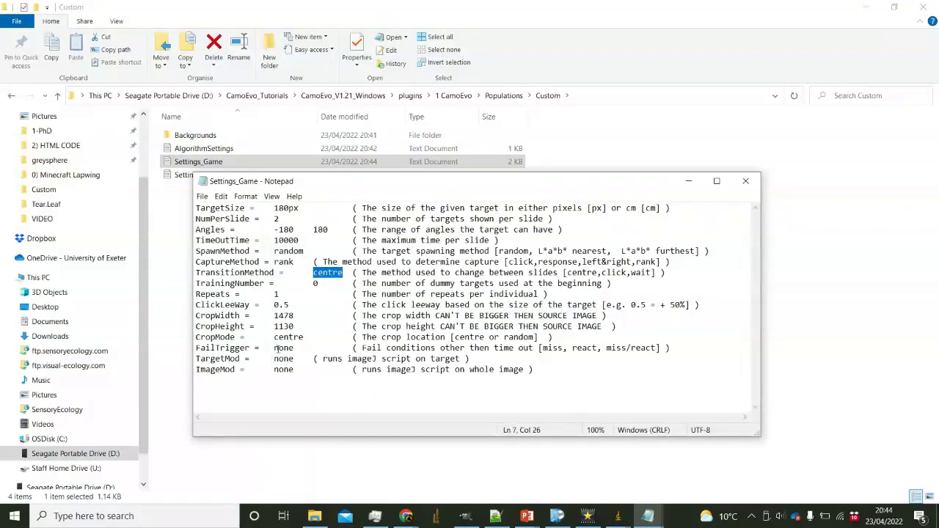
Set FailTrigger to miss in the Settings_Game file, then save and close it
left_click_drag(278, 348, 296, 348)
key("Left")
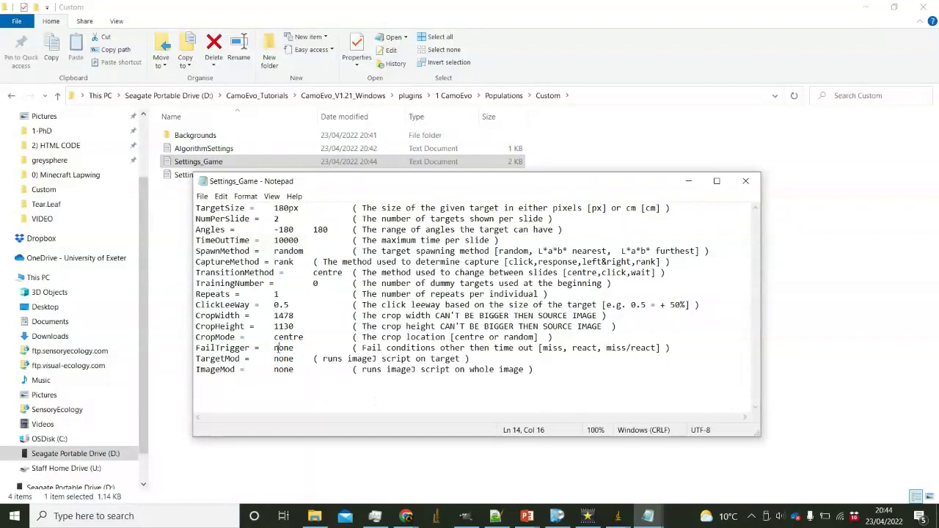
left_click_drag(274, 348, 294, 348)
type("miss")
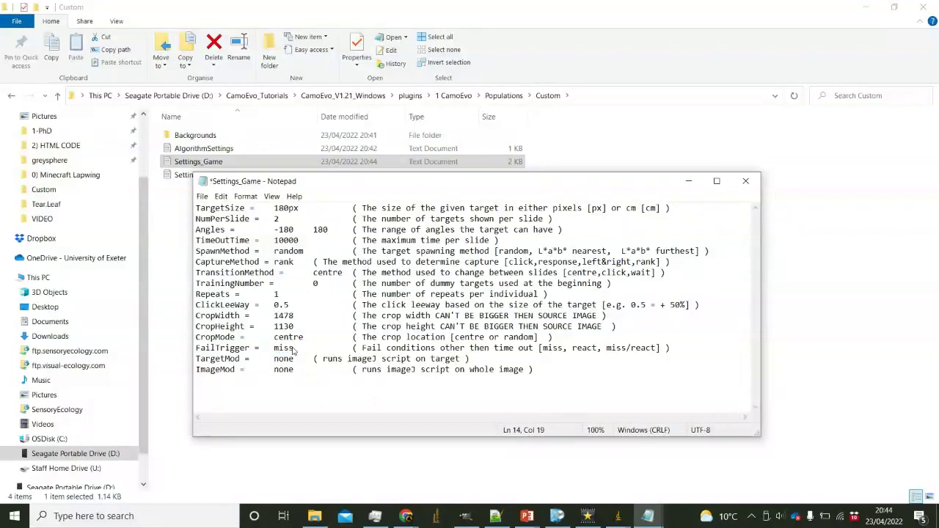
key("ctrl+s")
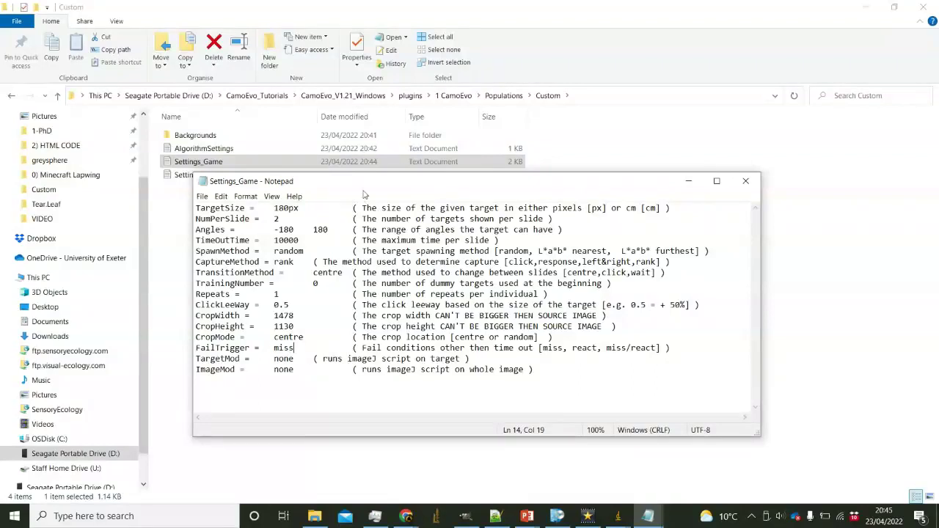
left_click_drag(359, 184, 330, 213)
left_click(707, 208)
Switch to ImageJ, launch CamoEvo Game to check the Load Game folders for the Custom population, close the game and return to File Explorer
mouse_move(617, 516)
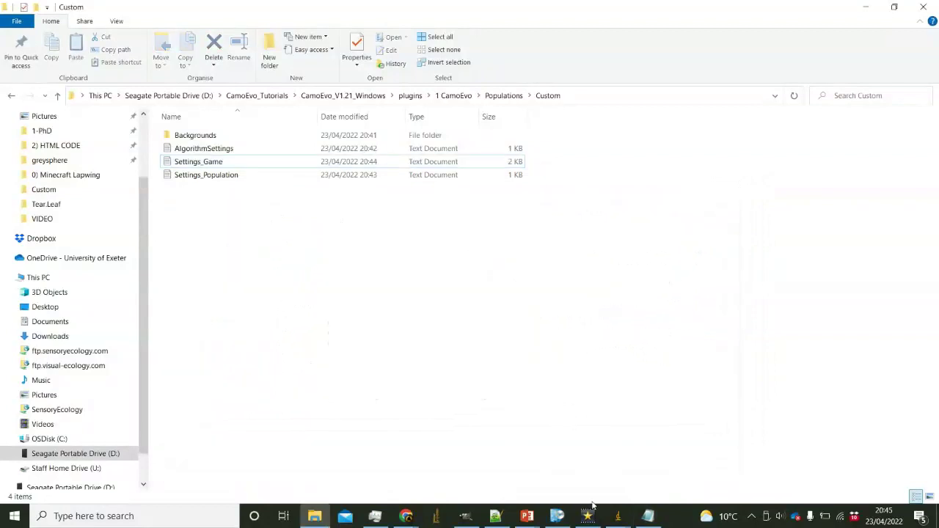
left_click(483, 466)
left_click(461, 41)
mouse_move(506, 157)
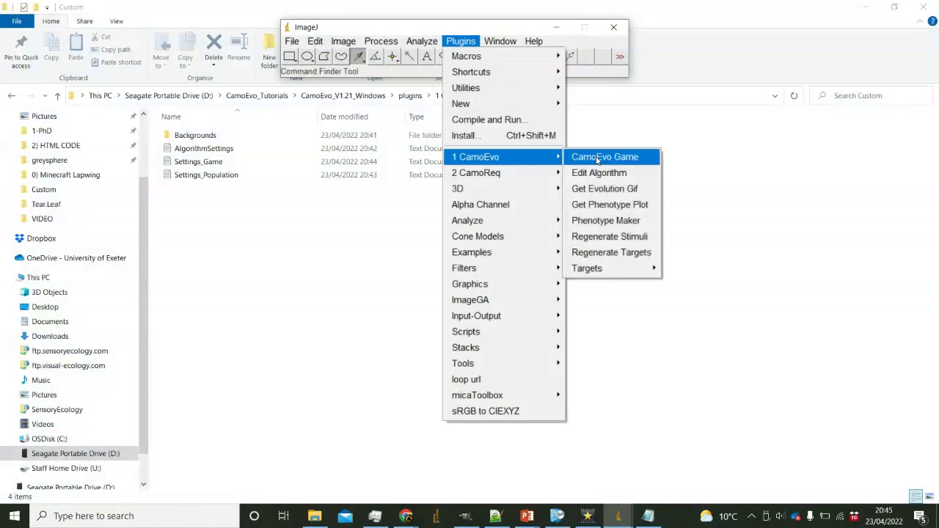
left_click(576, 159)
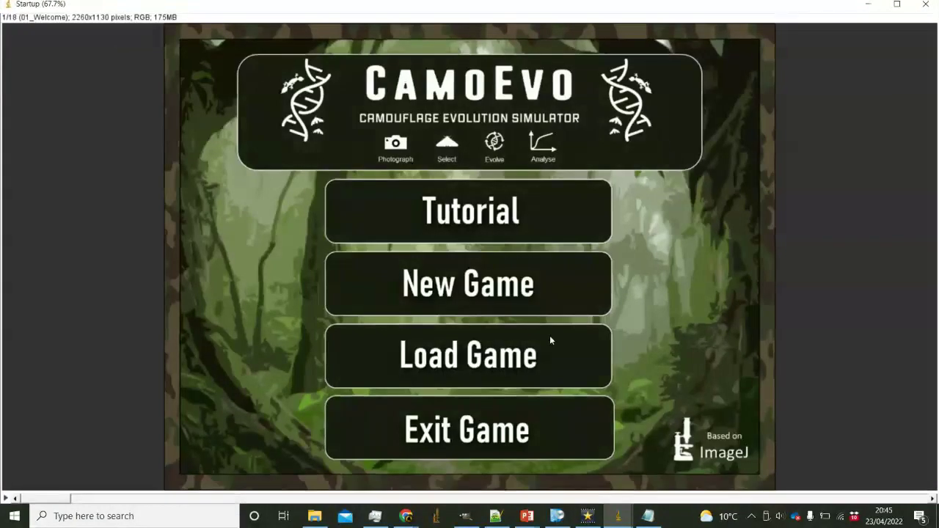
left_click(513, 367)
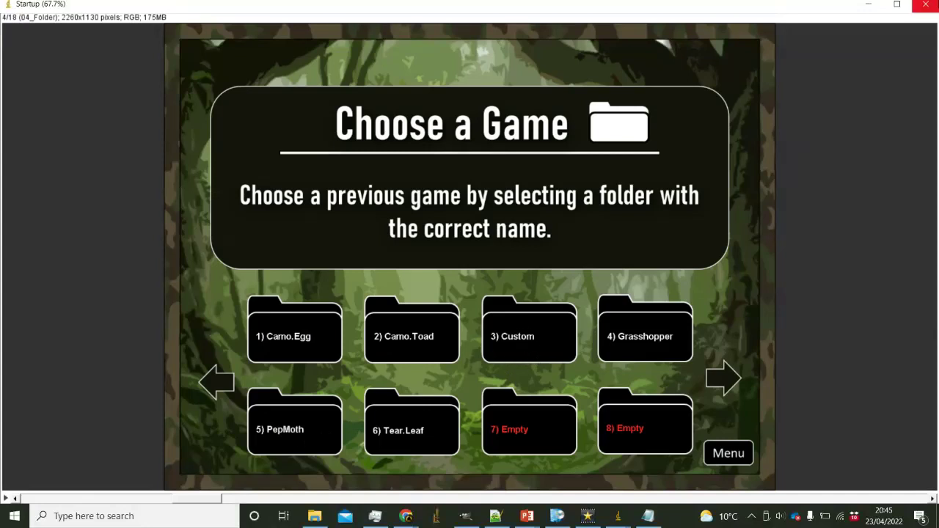
left_click(926, 5)
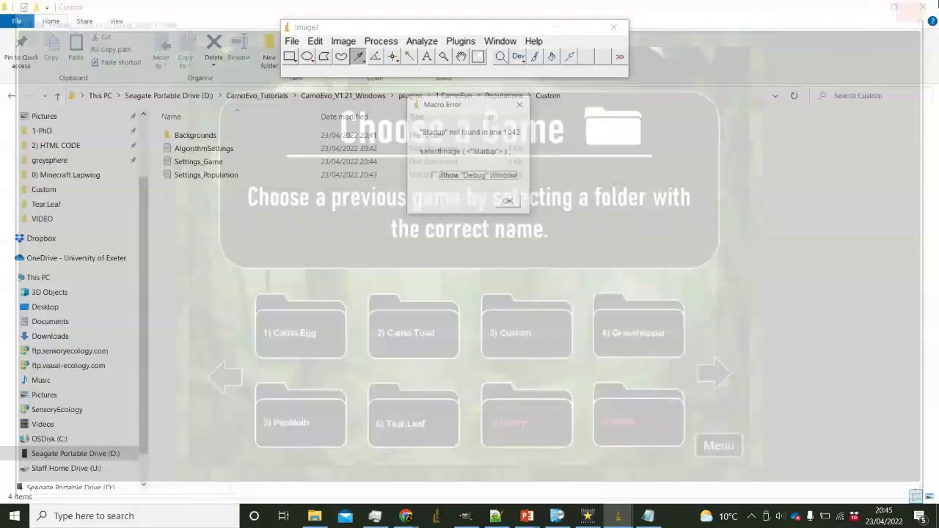
left_click(508, 201)
left_click(368, 228)
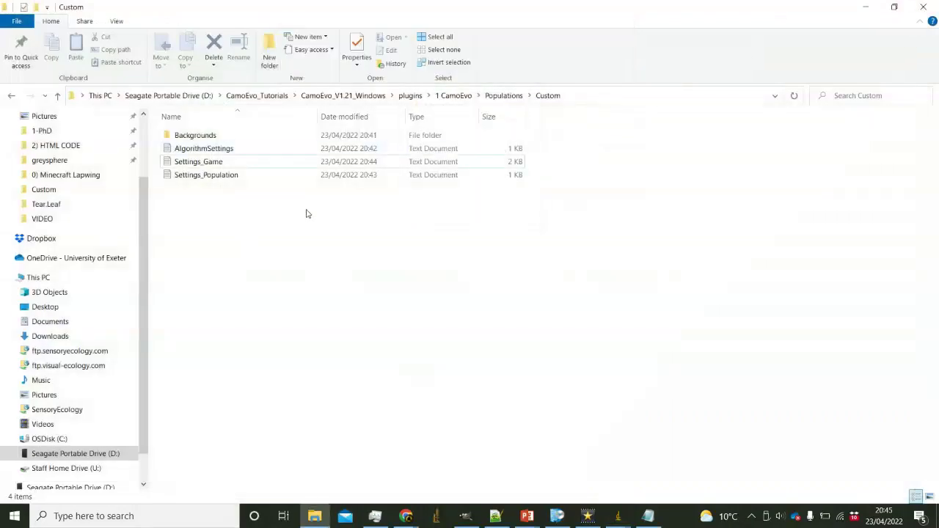
Go to the Populations folder inside 1 CamoEvo and rename the Custom folder as CustomPop
left_click(410, 95)
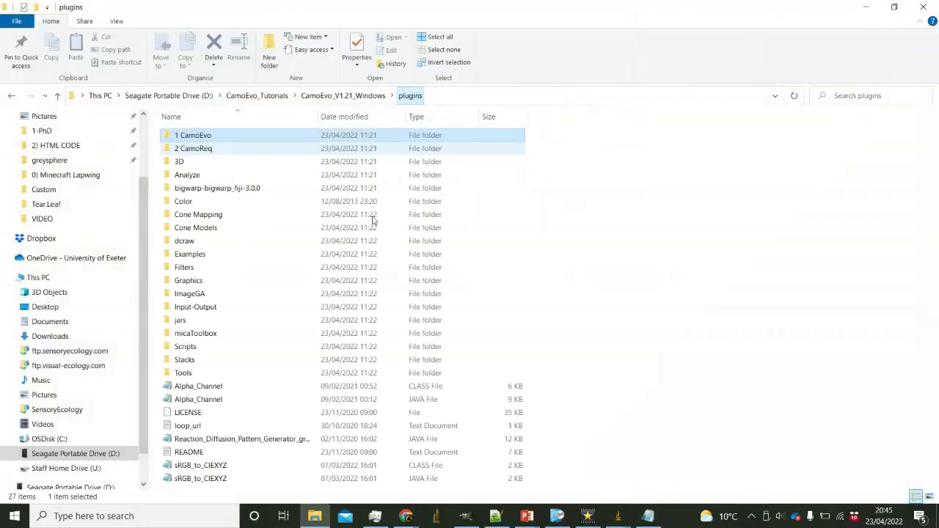
key("Return")
double_click(202, 150)
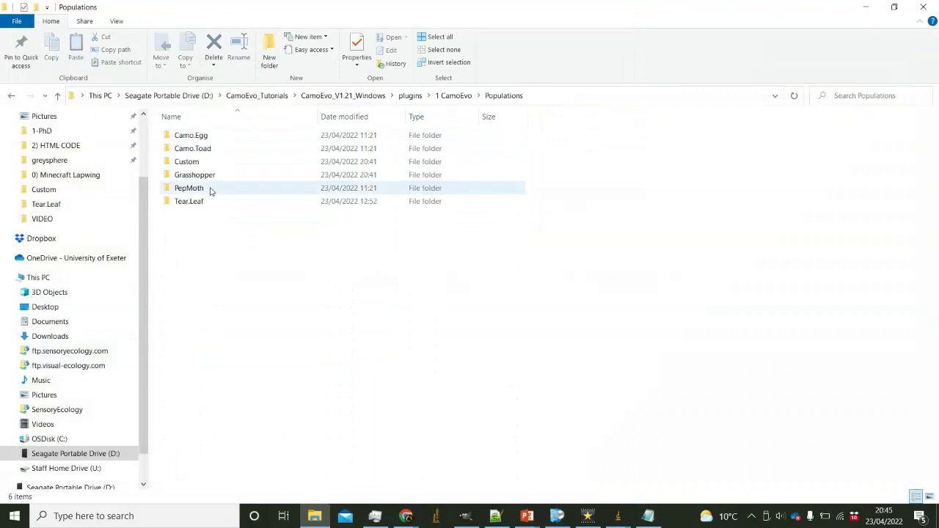
left_click(199, 163)
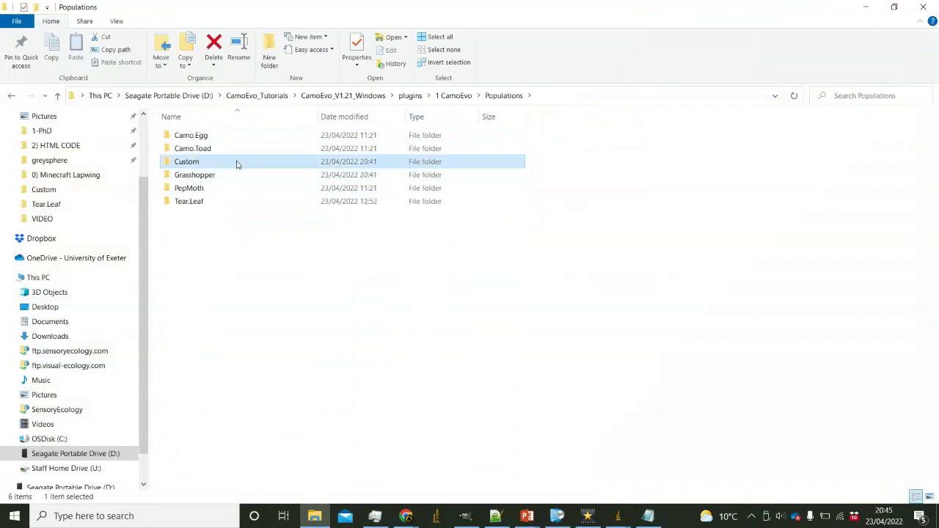
right_click(235, 162)
left_click(301, 430)
left_click(201, 161)
type("Pop")
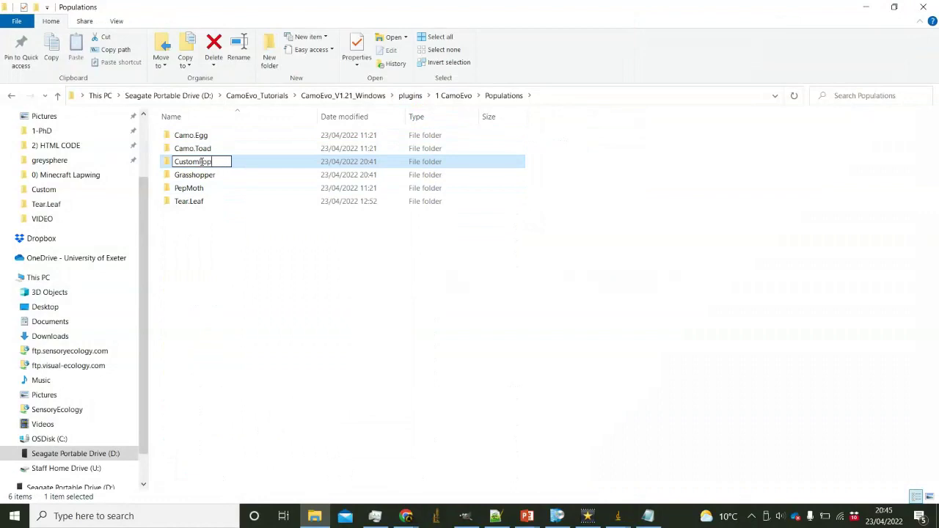
key("Return")
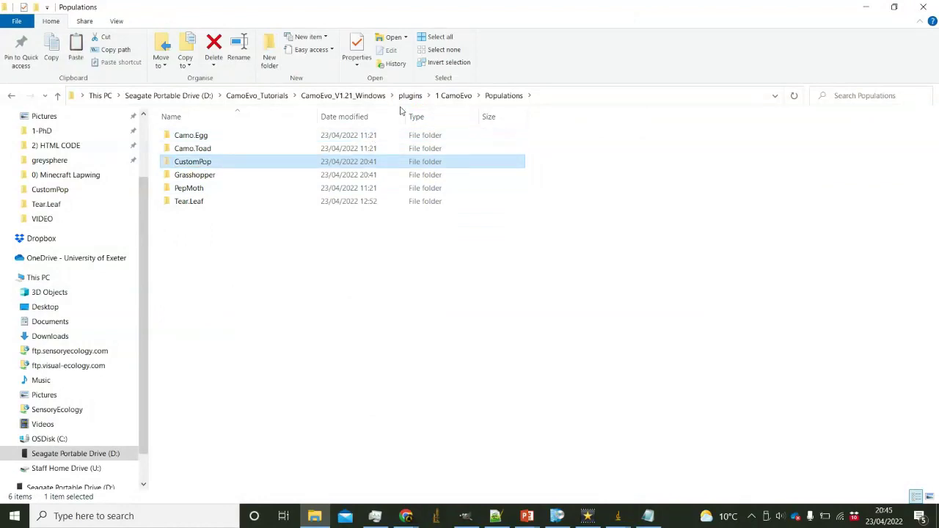
Move the CustomPop folder out of Populations into the CamoEvo_Tutorials folder
left_click(282, 97)
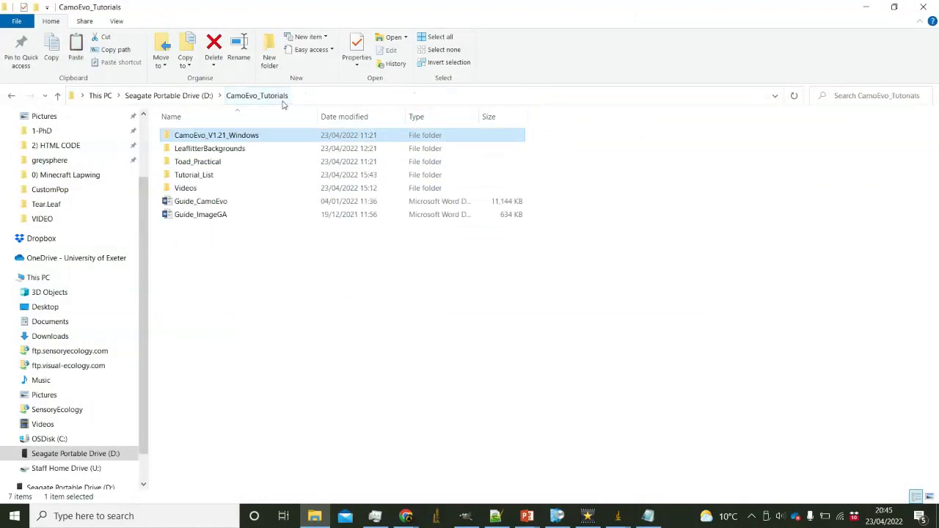
double_click(248, 138)
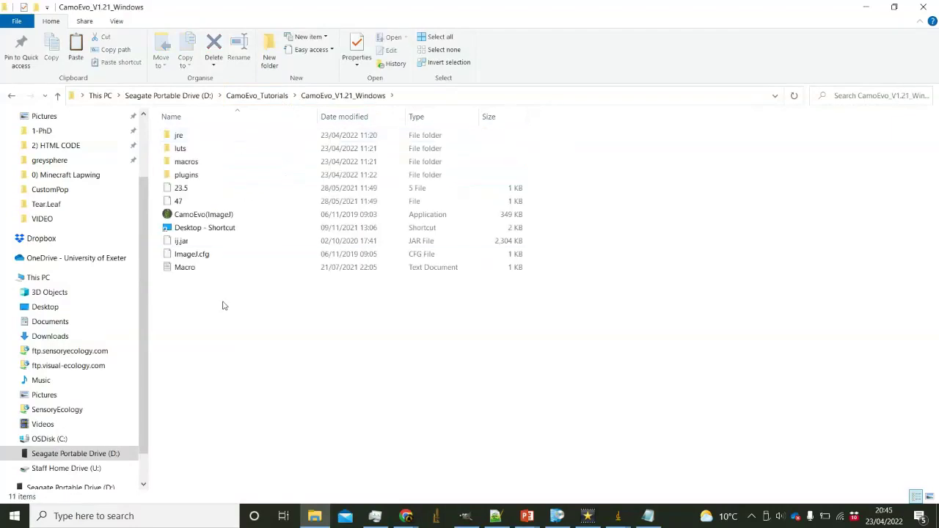
left_click(256, 96)
left_click(244, 324)
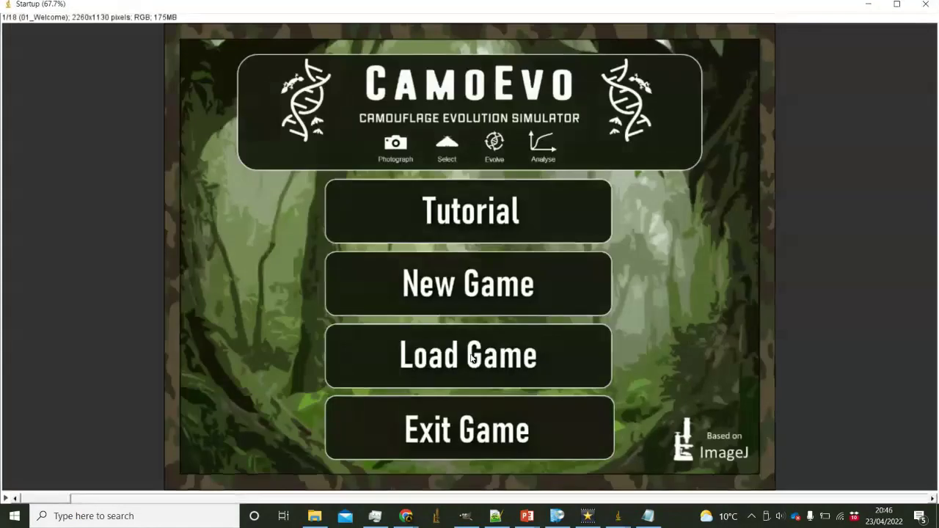
Check the CamoEvo game's Load Game folder list after the CustomPop move, and close the game
left_click(469, 347)
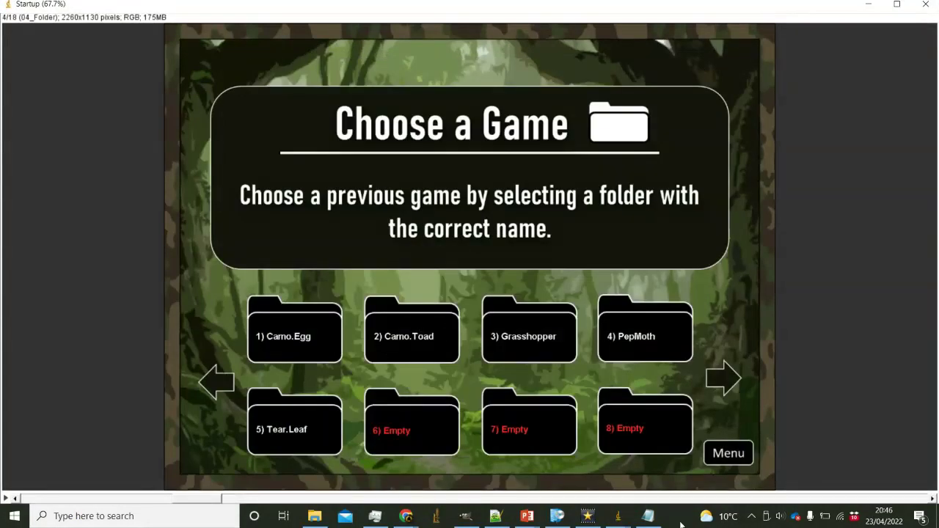
left_click(926, 5)
left_click(510, 202)
Run Camouflage Evolution from the CamoReq GameModule plugins and choose the directory of the evolution game population
left_click(461, 41)
mouse_move(484, 172)
mouse_move(611, 220)
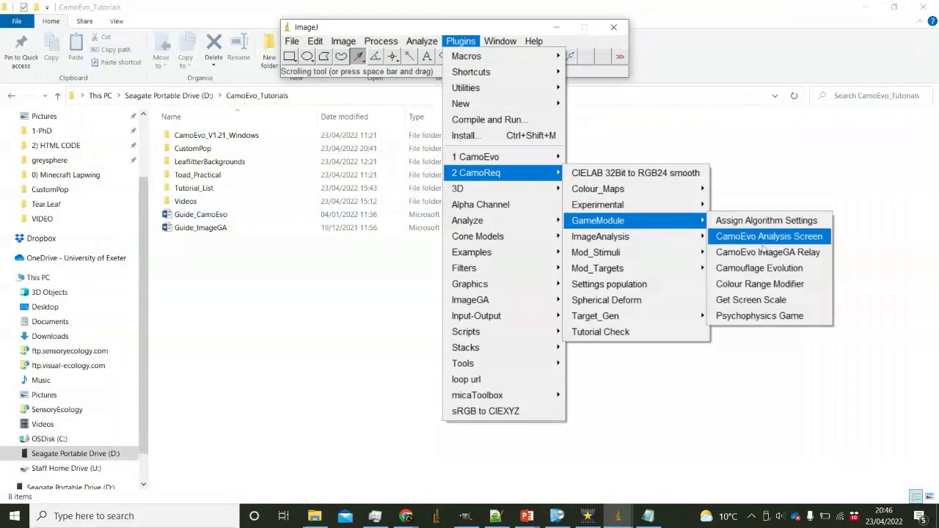
left_click(760, 268)
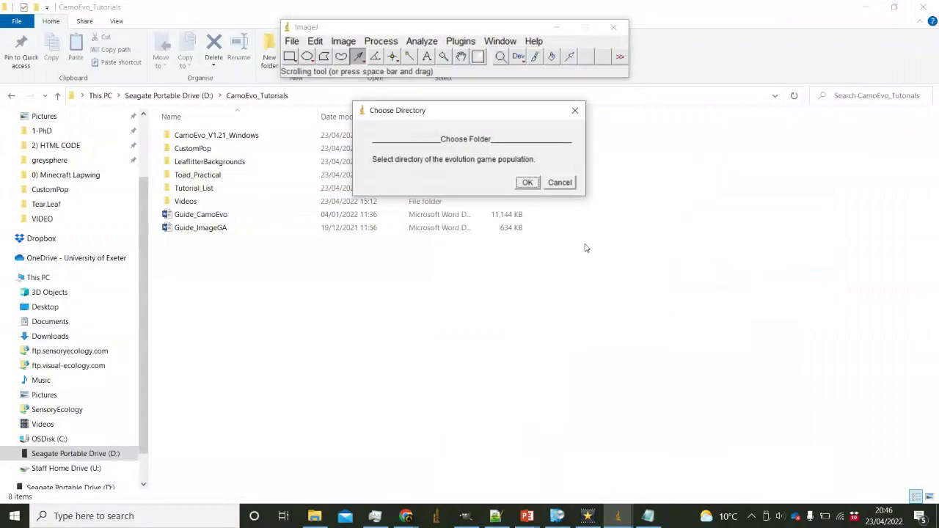
left_click(527, 182)
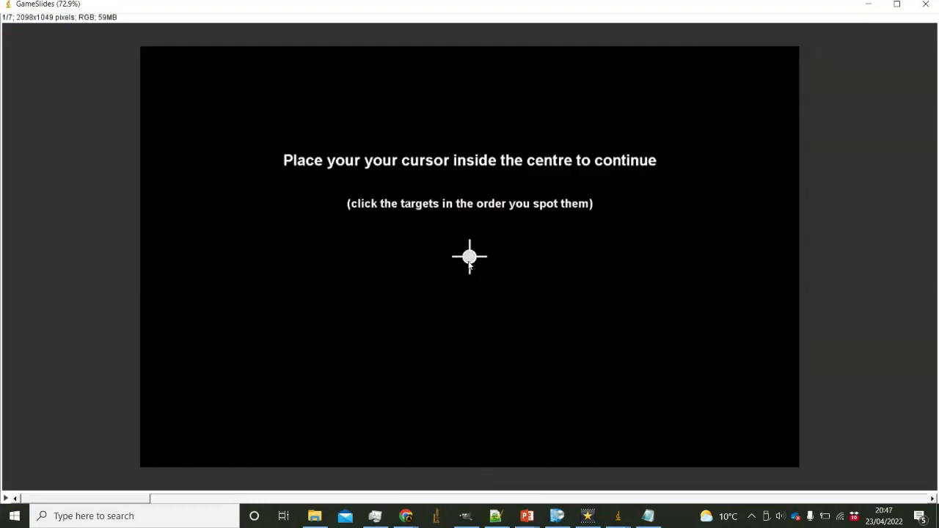
Play the game slides by starting each from the centre marker and marking the targets in the order they are spotted
mouse_move(469, 266)
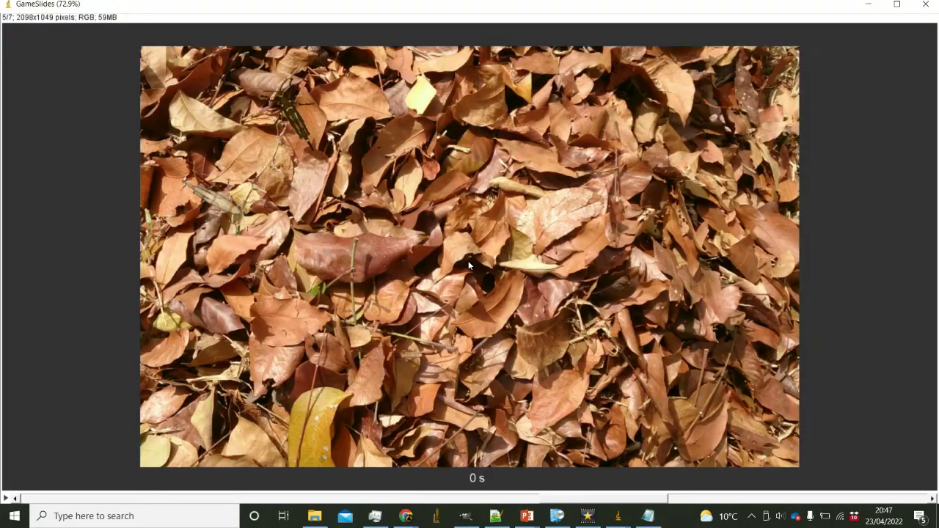
left_click(202, 199)
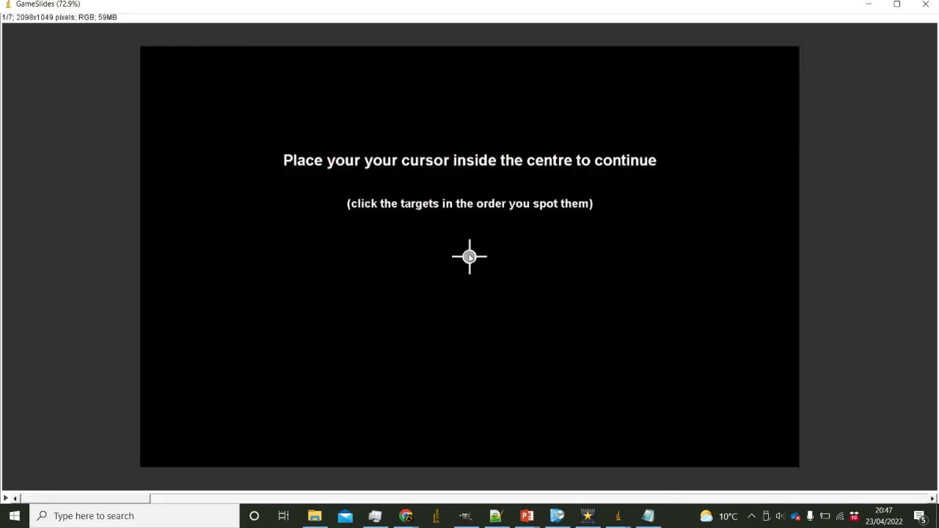
mouse_move(470, 257)
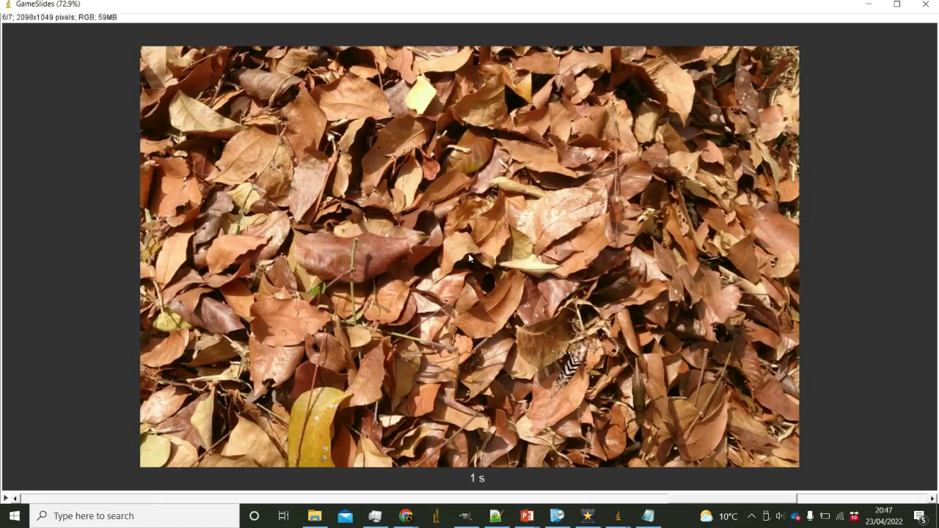